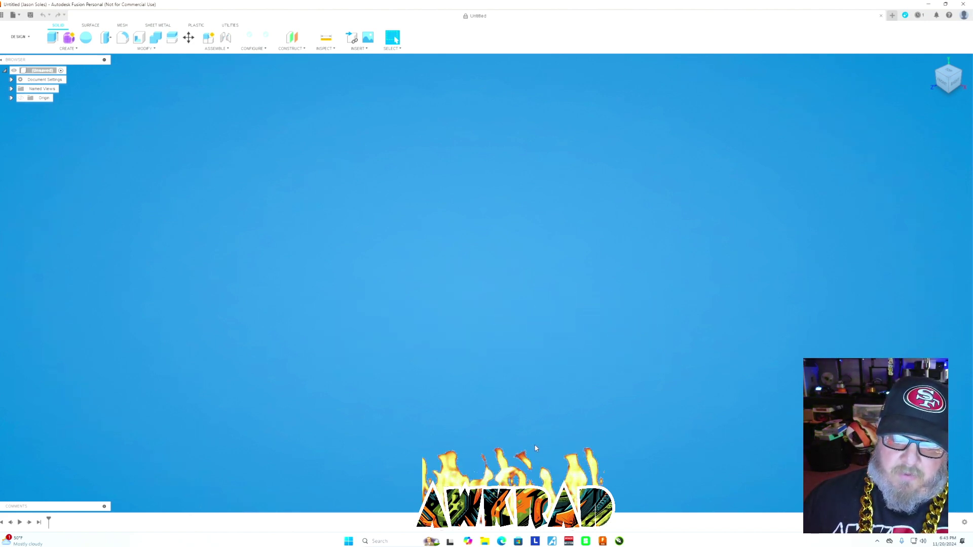
Switch to the Edge browser and save the enlarged Buffalo Bills logo as a PNG named bills in Downloads
click(501, 541)
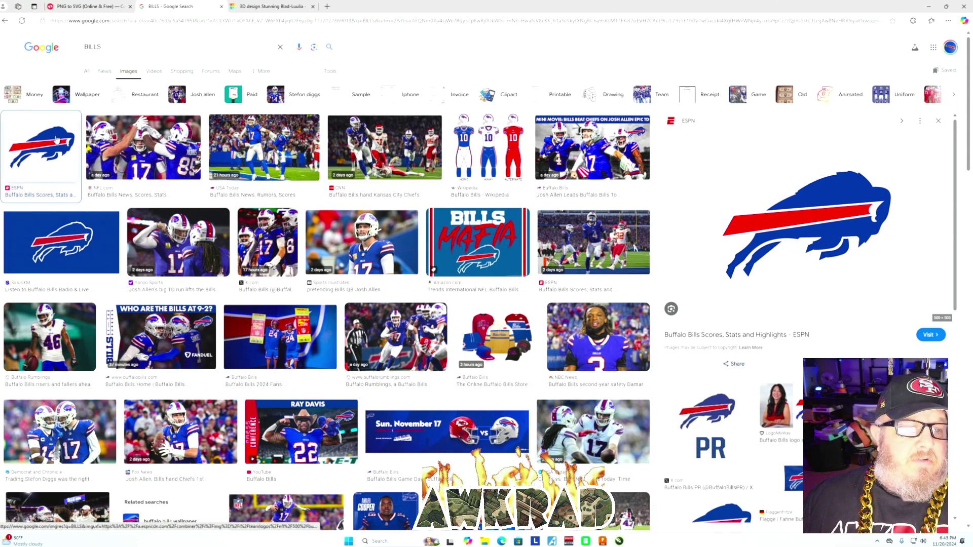
right_click(820, 205)
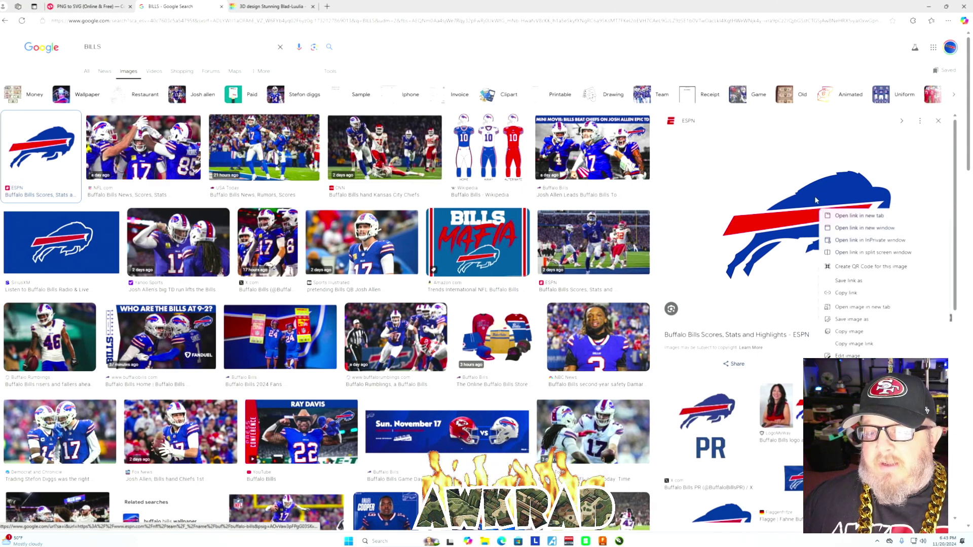
click(851, 319)
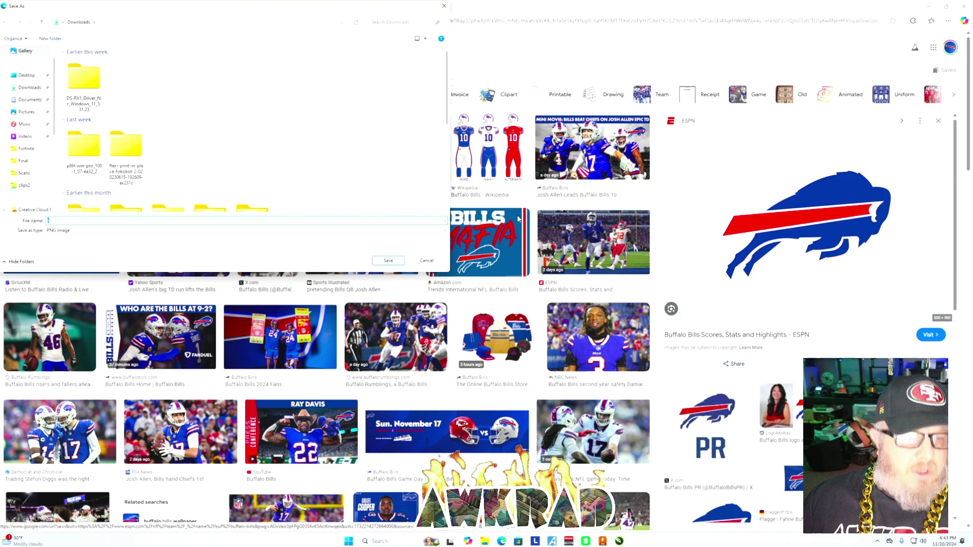
text(bills)
key(Return)
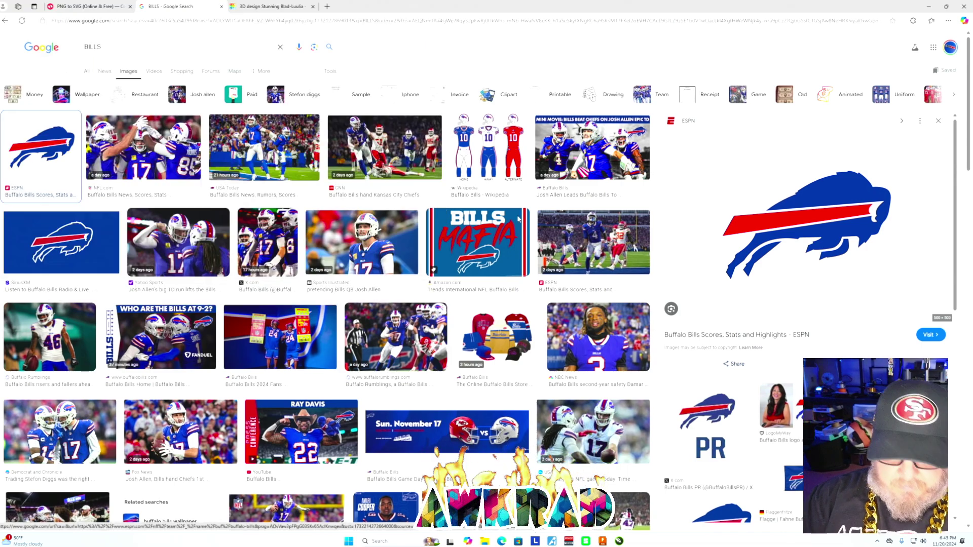
click(932, 5)
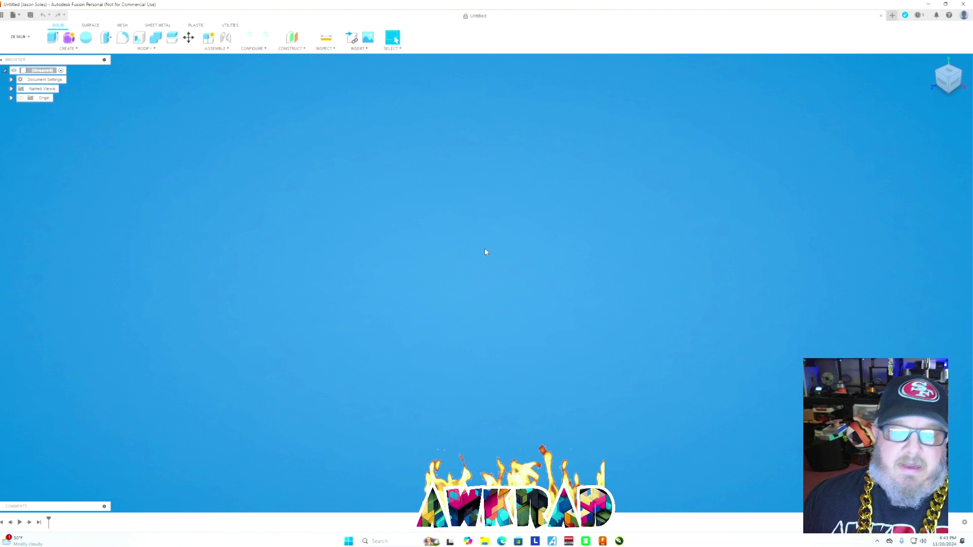
Switch to CorelDRAW and import the bills image from Downloads, placing it at original size on the page
click(620, 541)
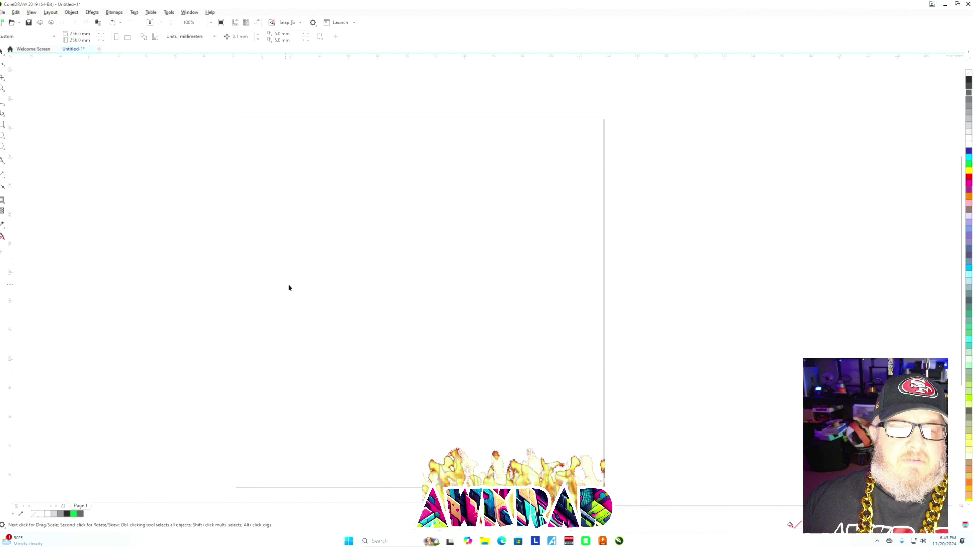
scroll(300, 278, down, 2)
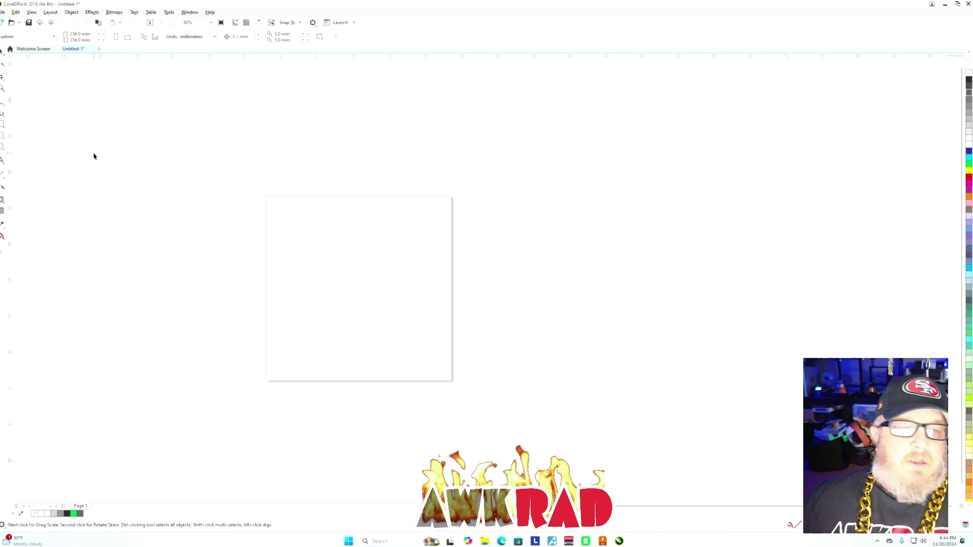
click(3, 12)
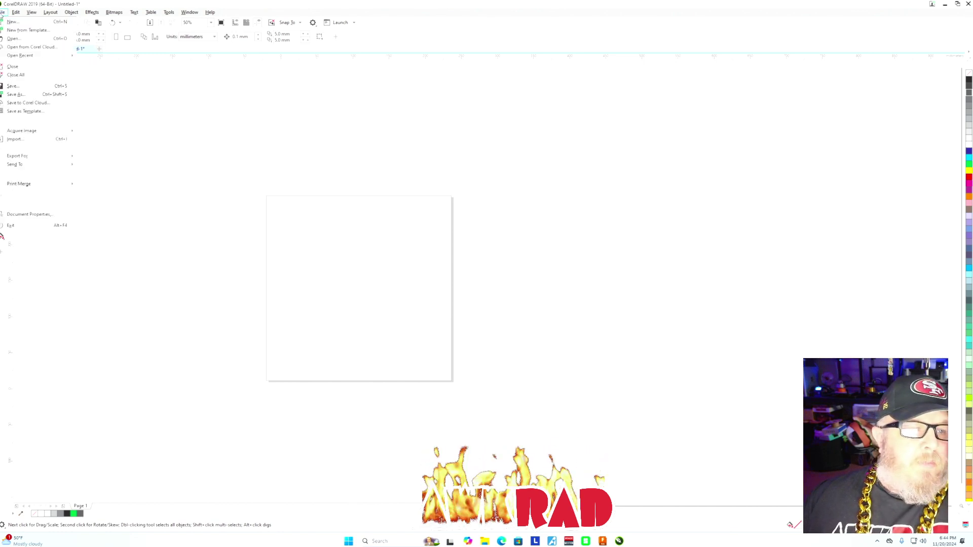
click(13, 139)
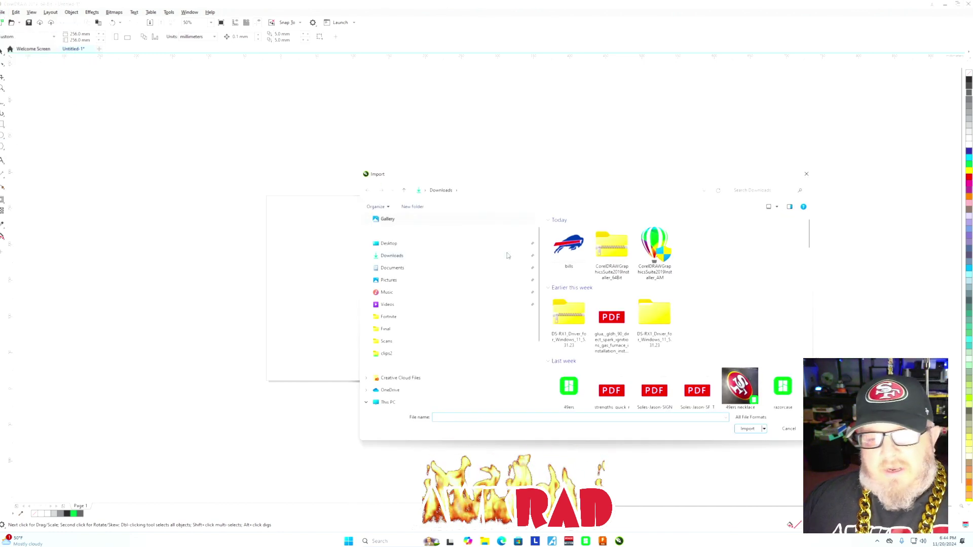
click(747, 429)
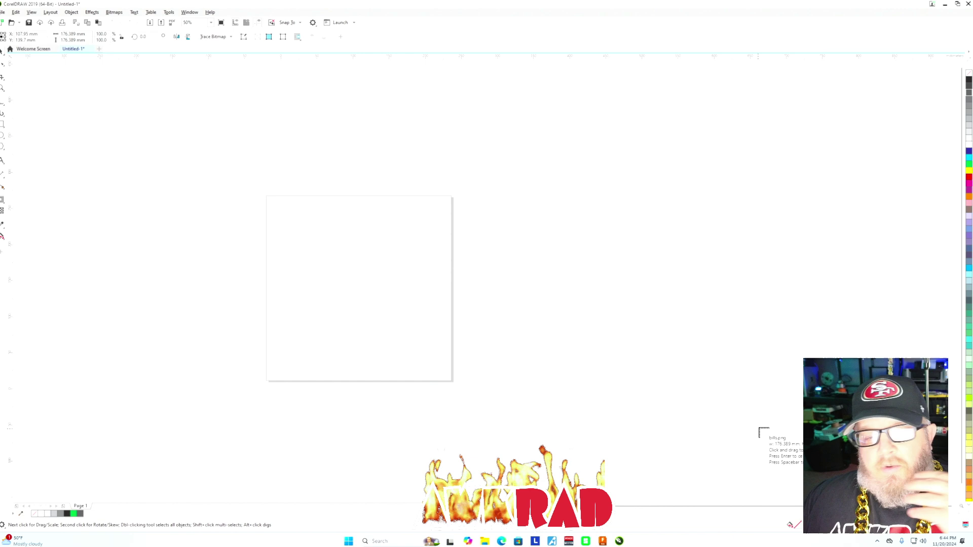
click(300, 222)
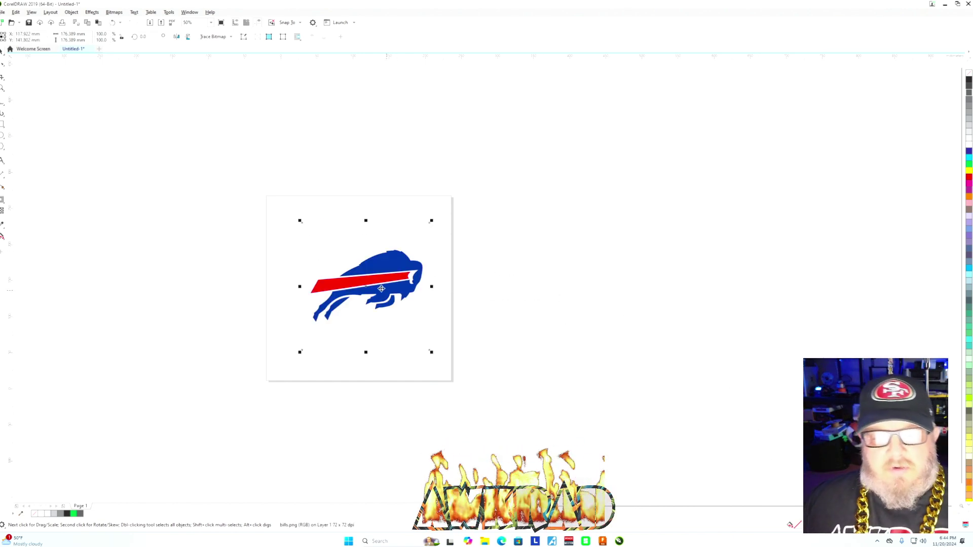
Move the imported logo bitmap so it overlaps the page's upper-right corner
drag(381, 289, 451, 224)
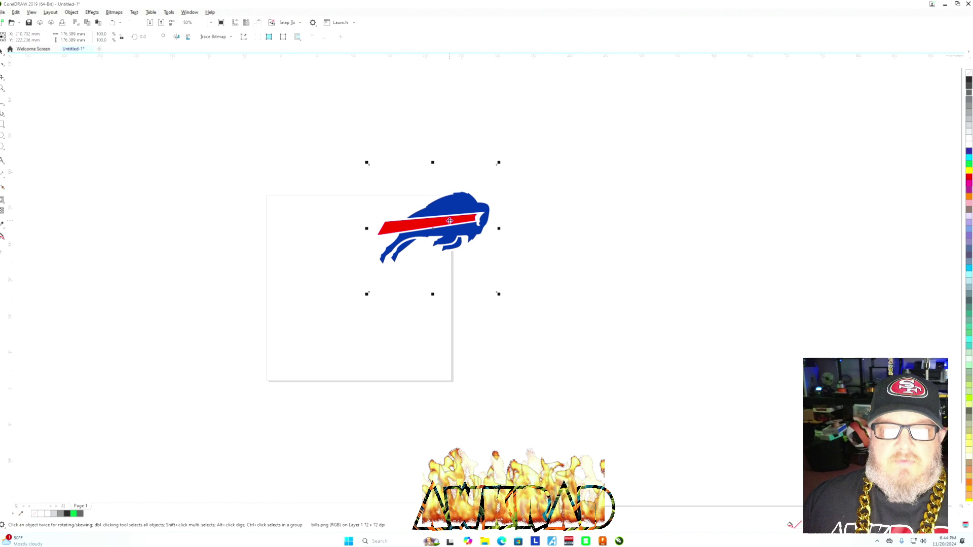
scroll(480, 269, up, 5)
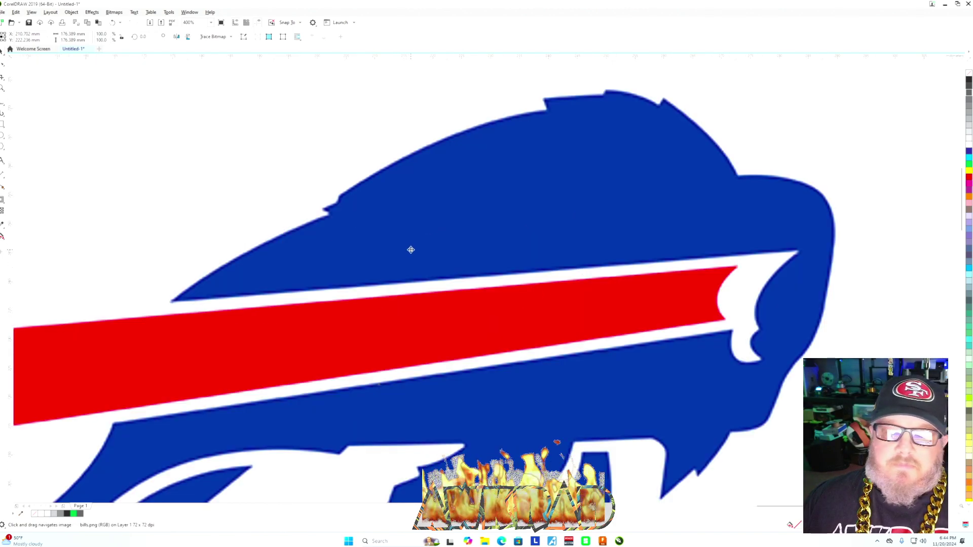
scroll(557, 287, up, 3)
scroll(523, 259, down, 5)
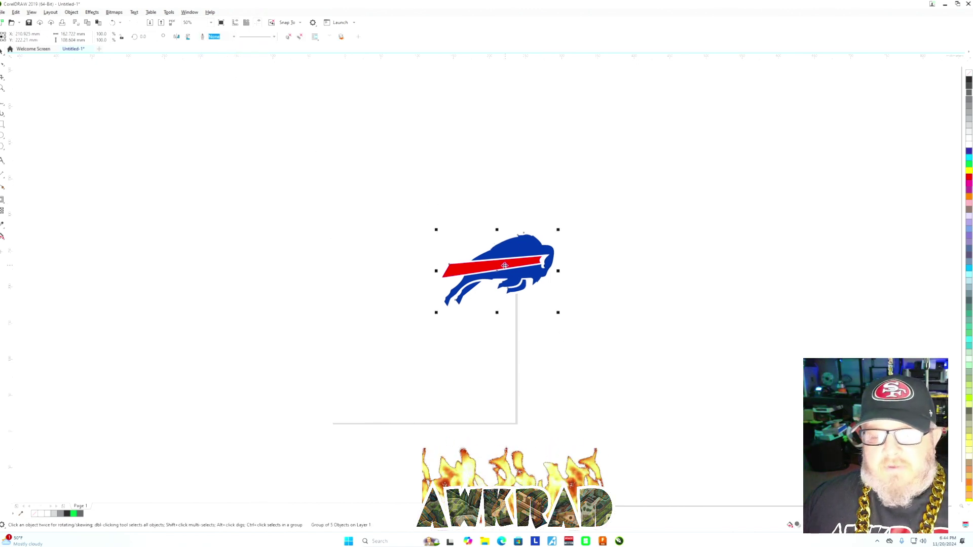
Separate the traced vector group from the bitmap, with the bitmap left of the page and the group at the page's upper-right corner
drag(638, 245, 638, 245)
drag(541, 264, 253, 238)
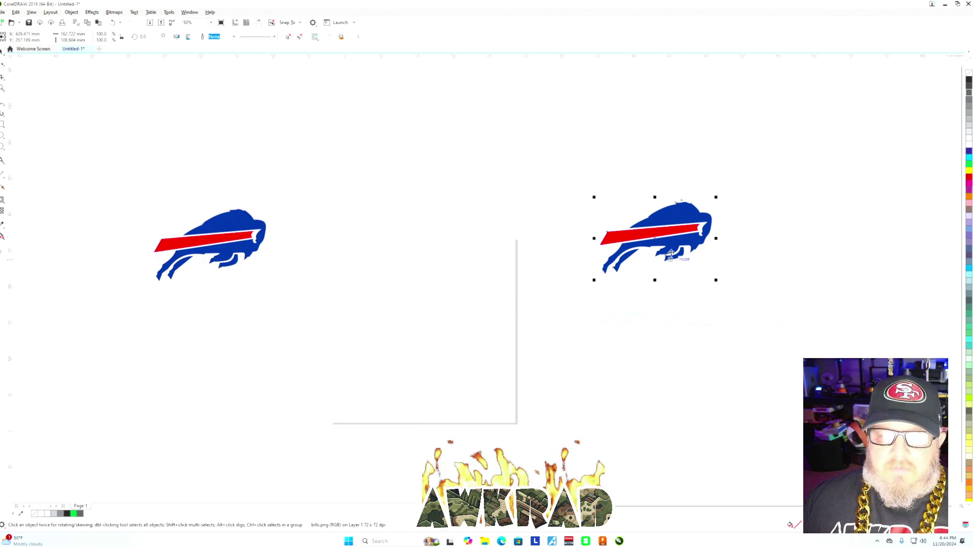
drag(506, 253, 502, 252)
scroll(502, 252, up, 12)
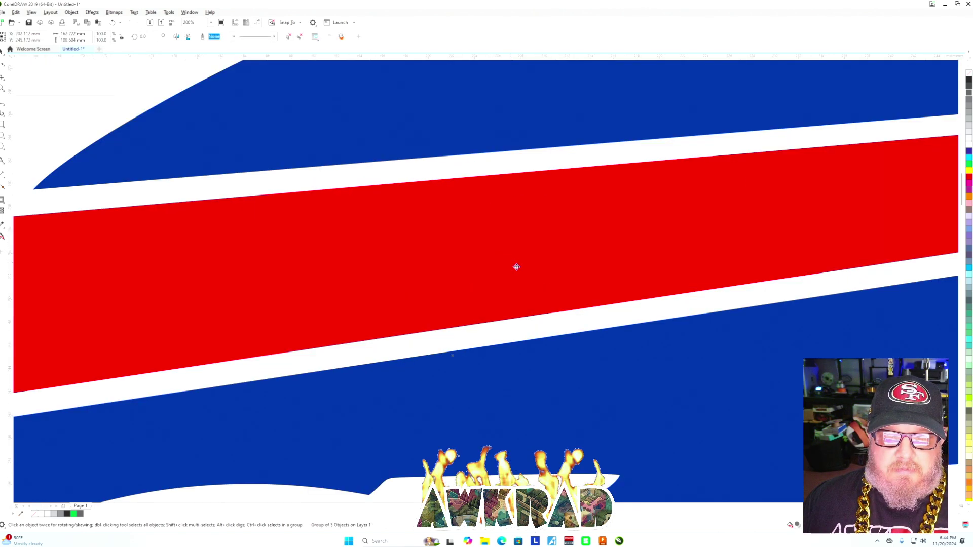
scroll(563, 348, down, 3)
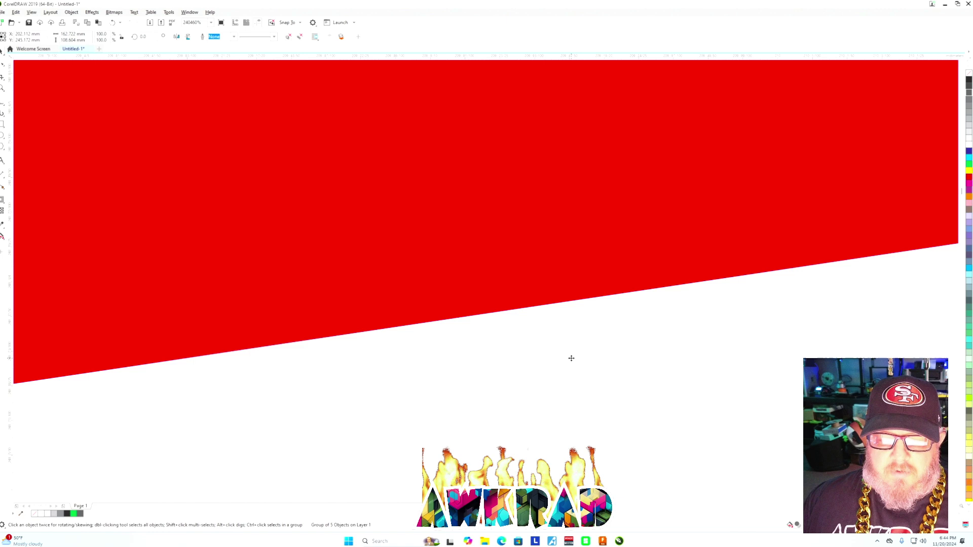
scroll(510, 301, down, 11)
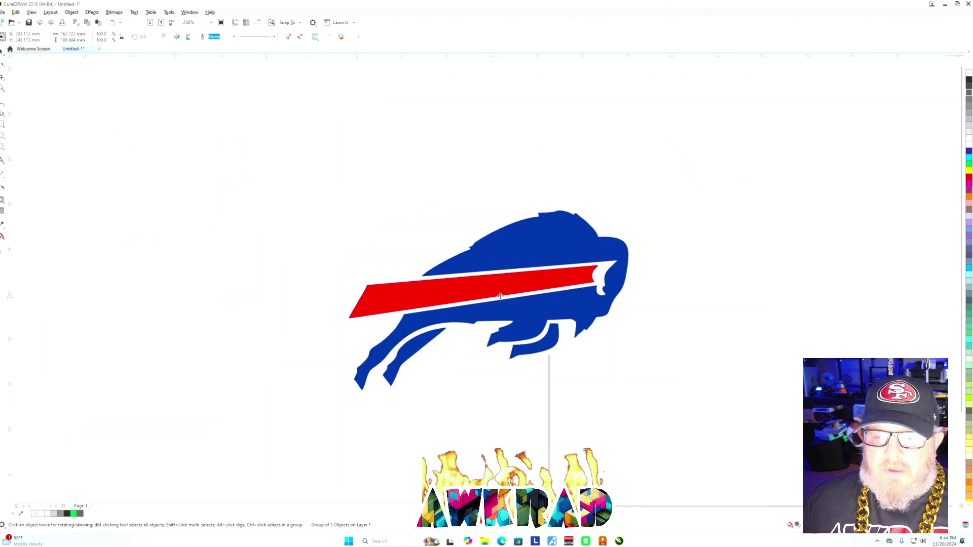
scroll(498, 294, up, 2)
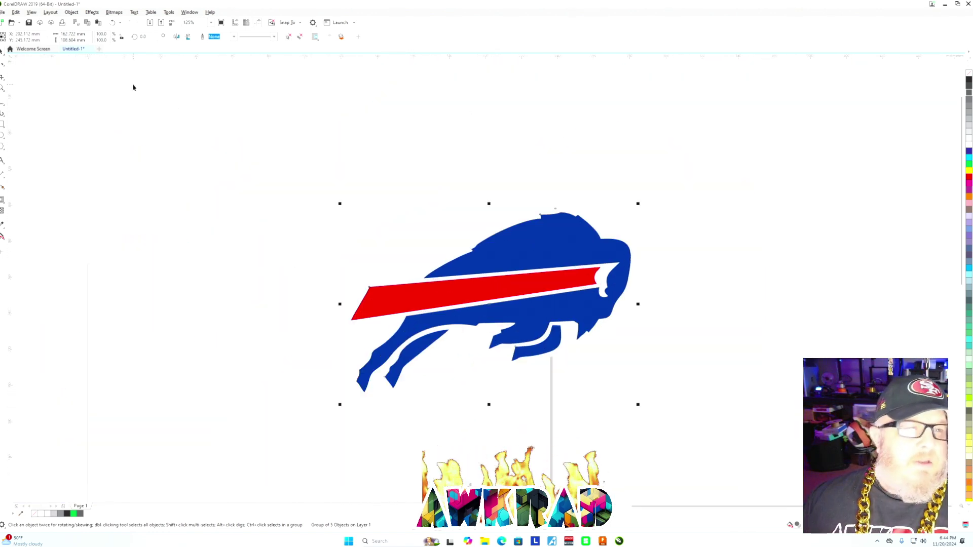
Switch to Wireframe view and compare the original bitmap's edges with the traced logo's vector outlines
click(31, 12)
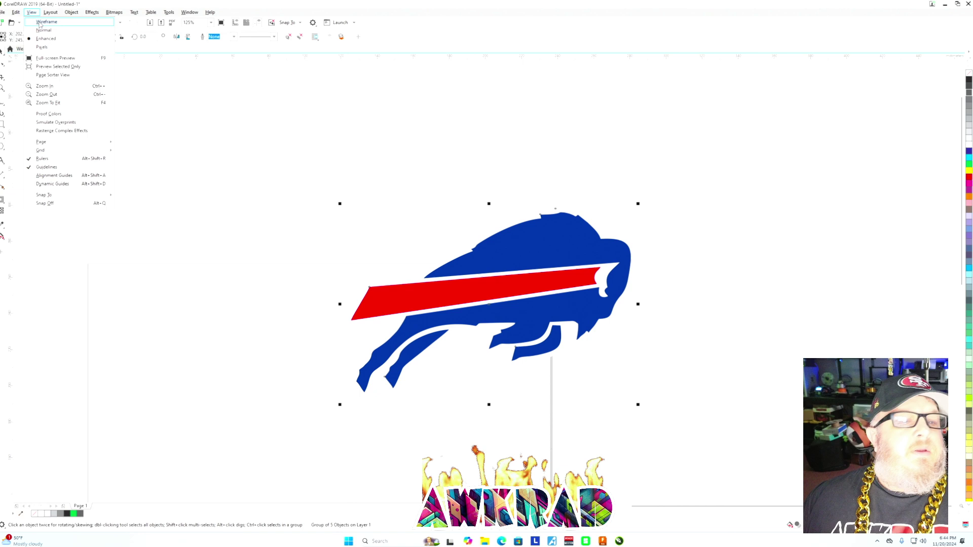
click(45, 21)
scroll(355, 147, down, 4)
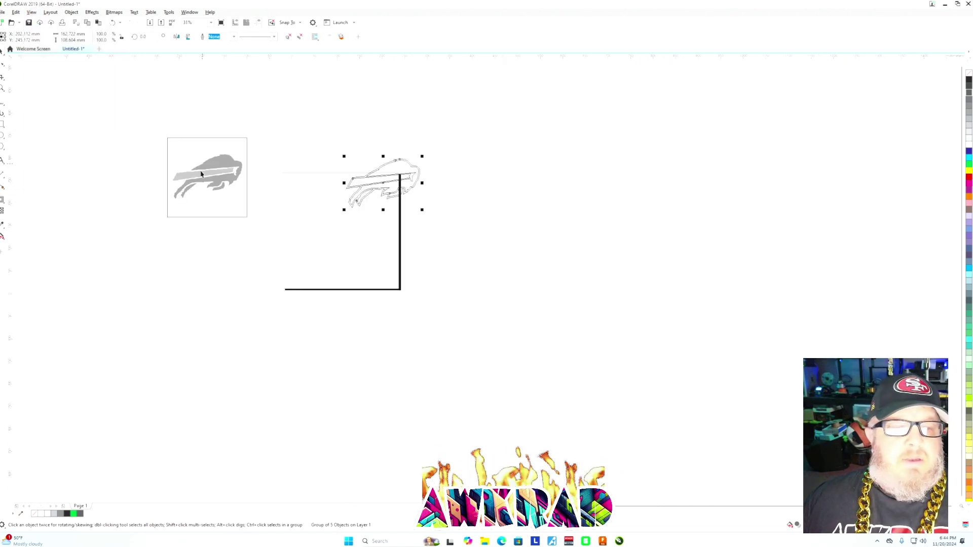
scroll(193, 167, up, 5)
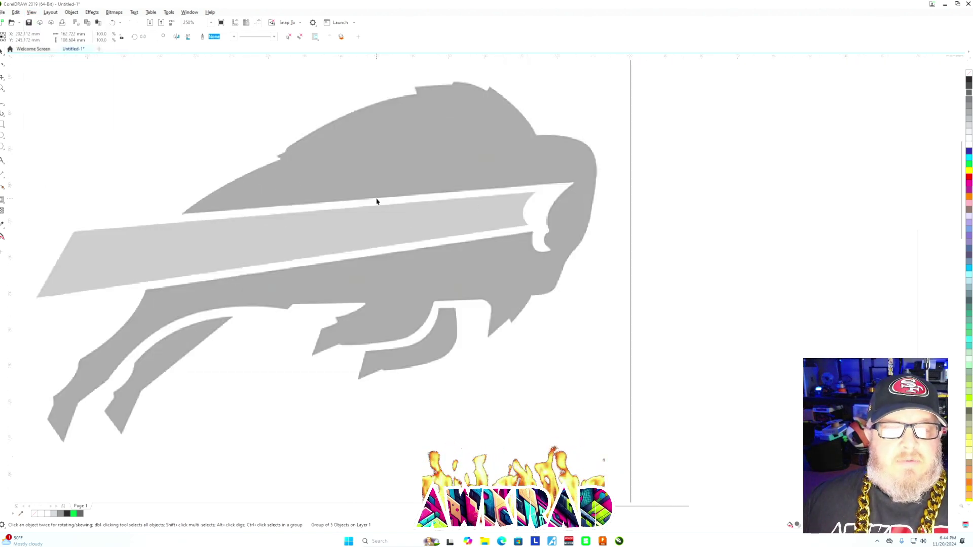
scroll(379, 210, up, 2)
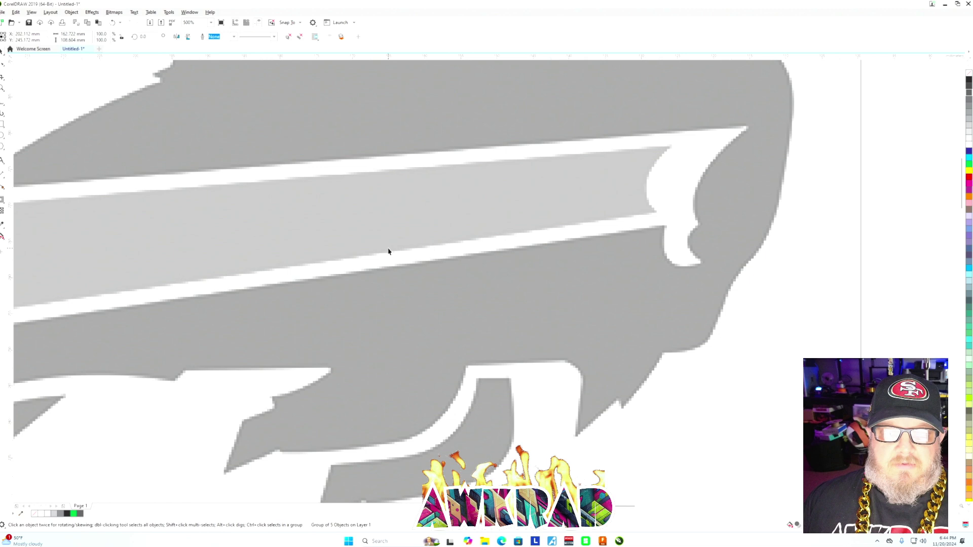
scroll(389, 252, down, 3)
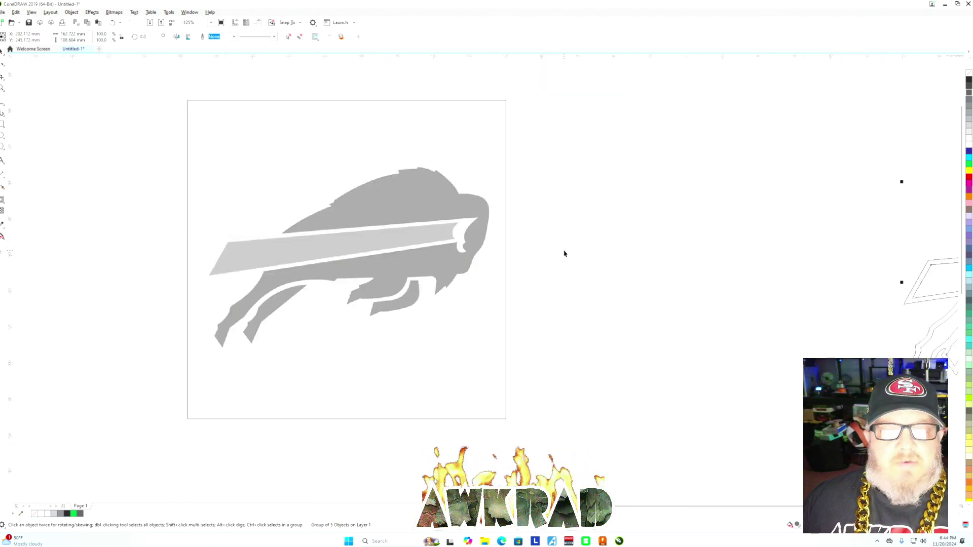
scroll(598, 283, right, 10)
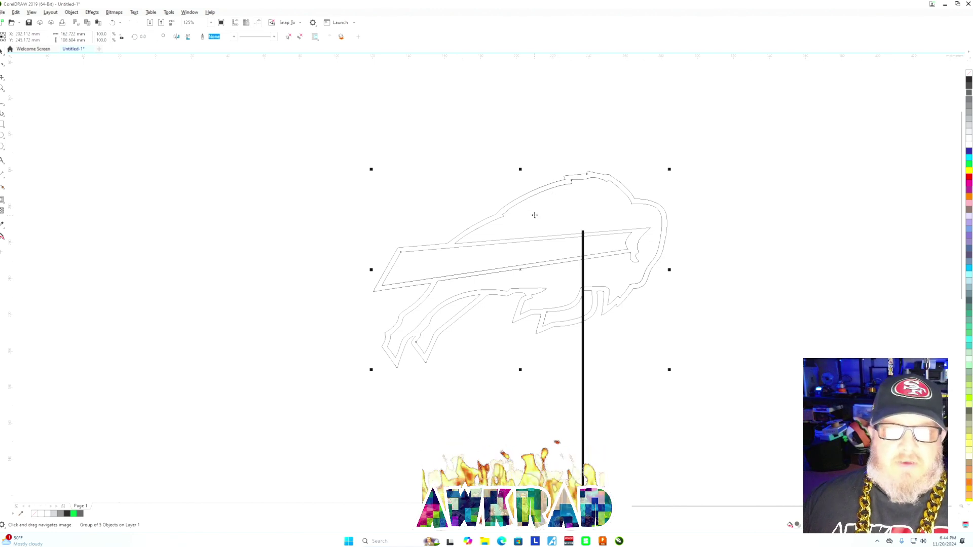
scroll(534, 215, down, 2)
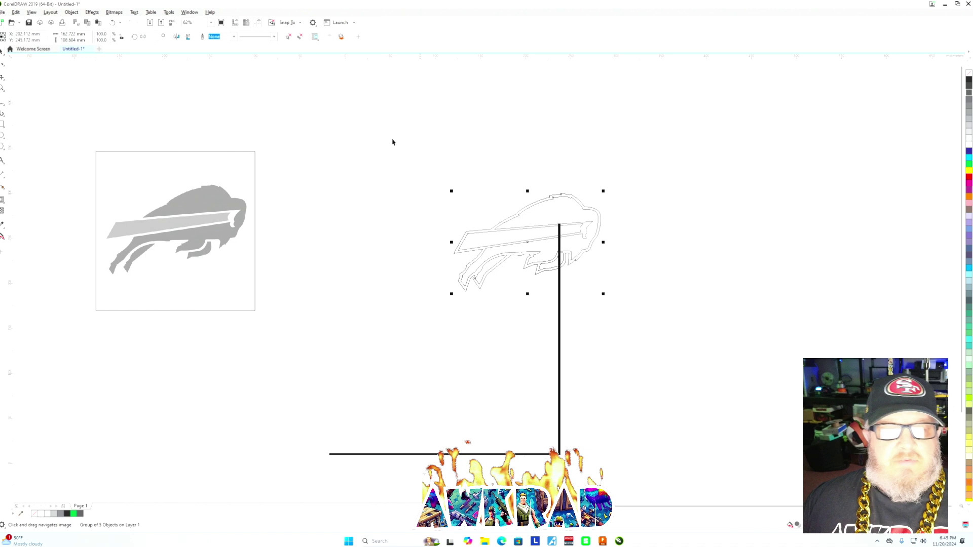
Return the drawing from wireframe to full-colour display and deselect the traced logo
click(31, 11)
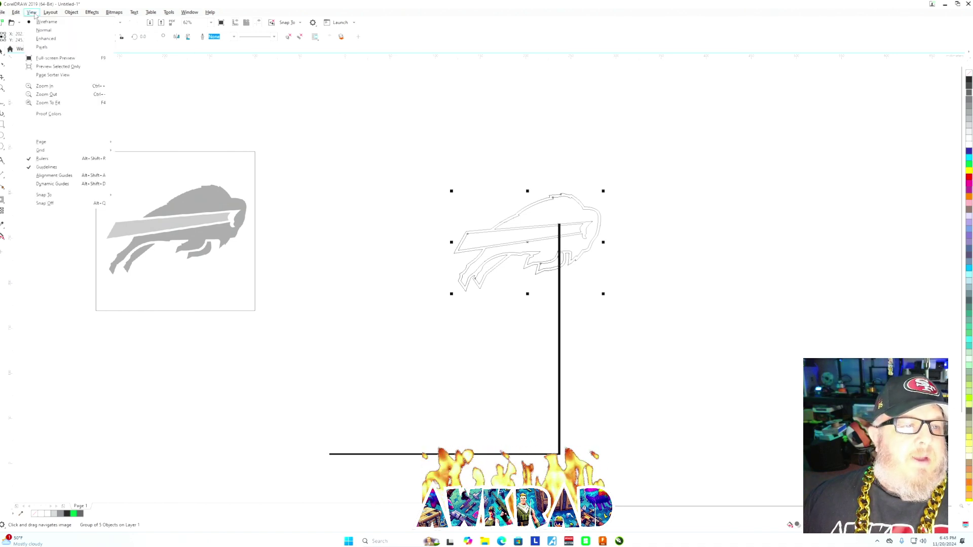
click(47, 46)
click(616, 160)
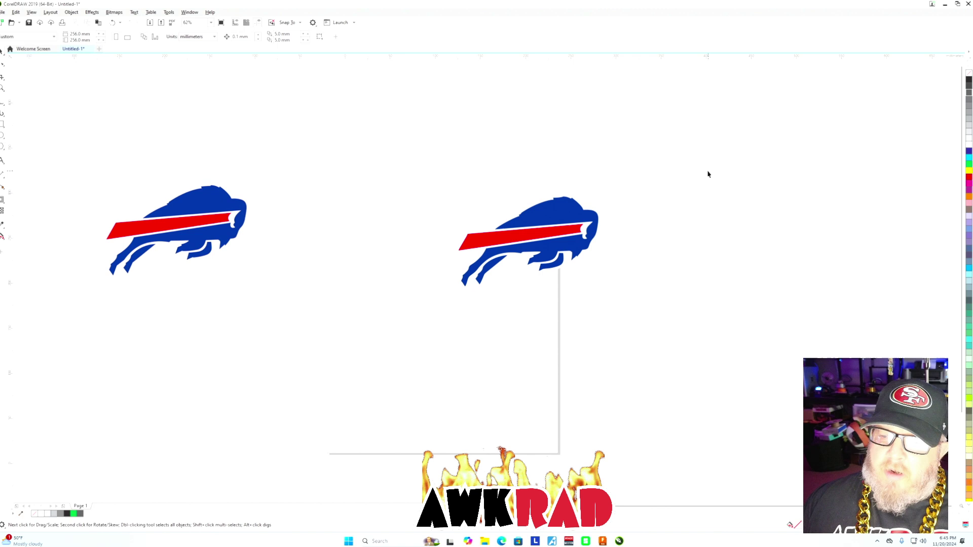
Try a cyan fill and a changed stacking order on the whole traced logo group, and undo these changes
scroll(602, 194, up, 5)
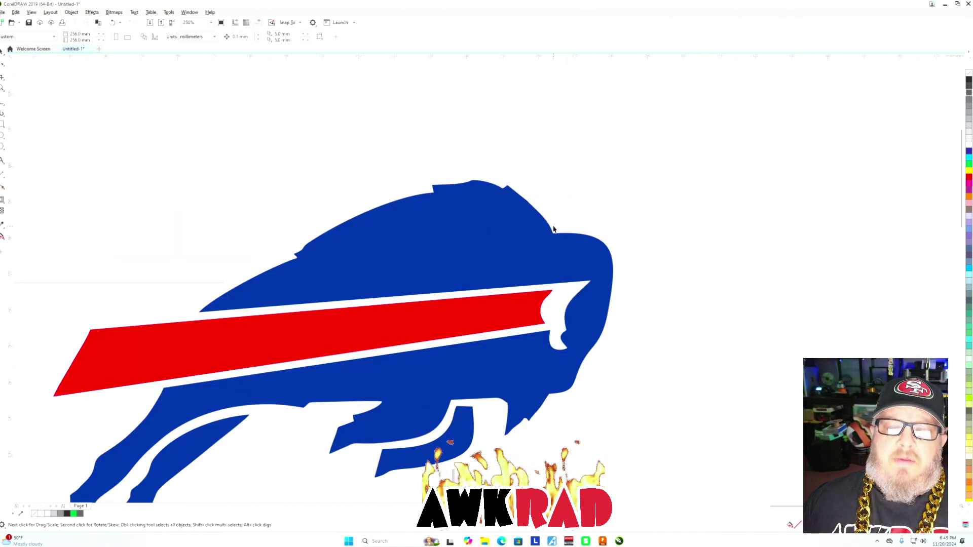
click(554, 226)
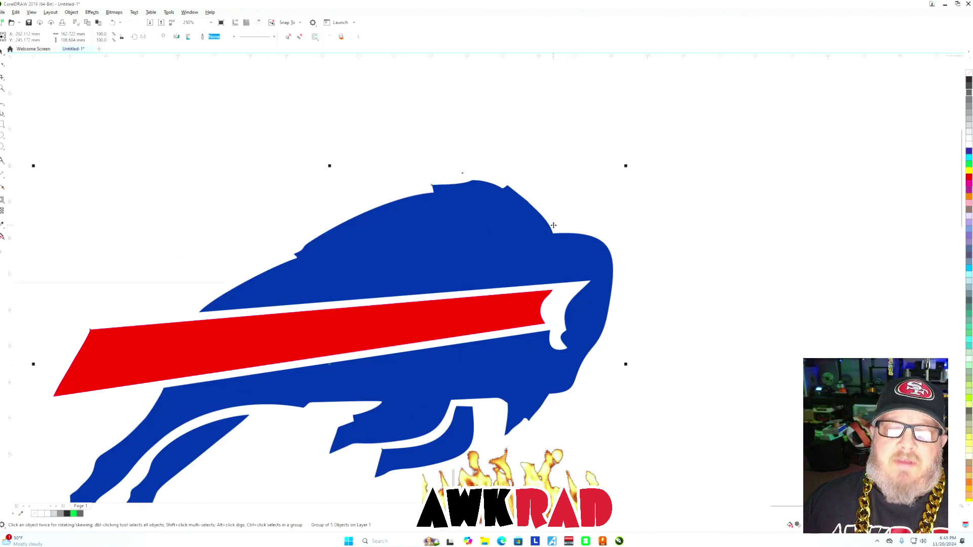
click(969, 158)
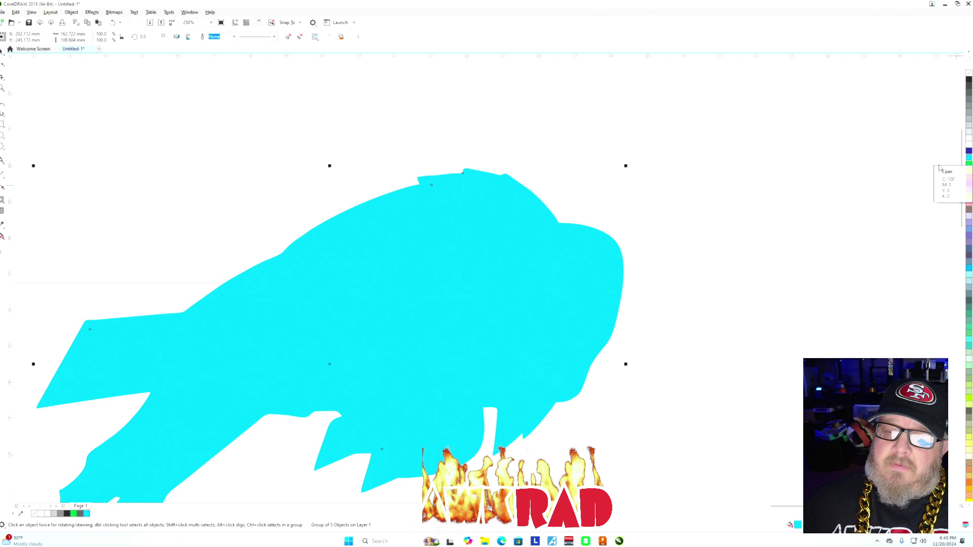
right_click(549, 236)
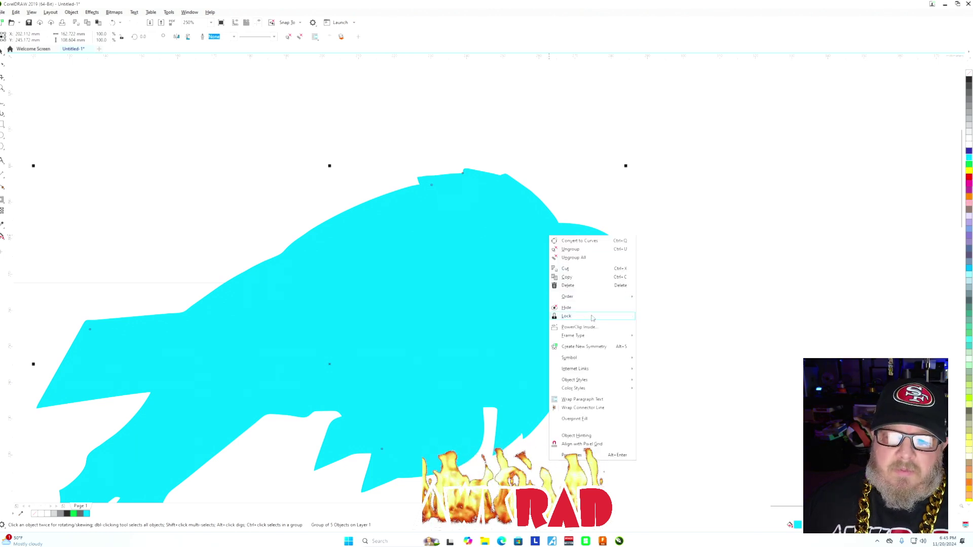
mouse_move(596, 297)
click(672, 306)
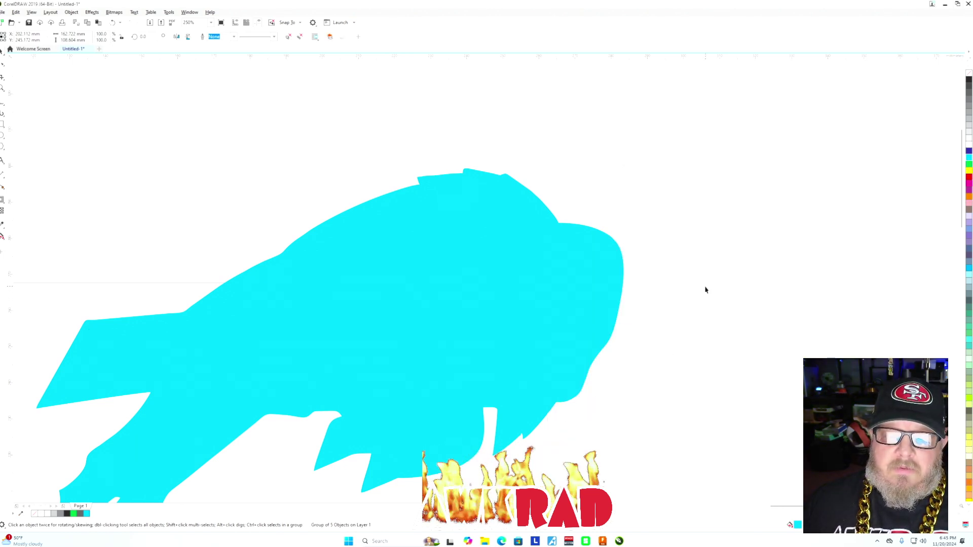
drag(651, 301, 710, 263)
key(ctrl+z)
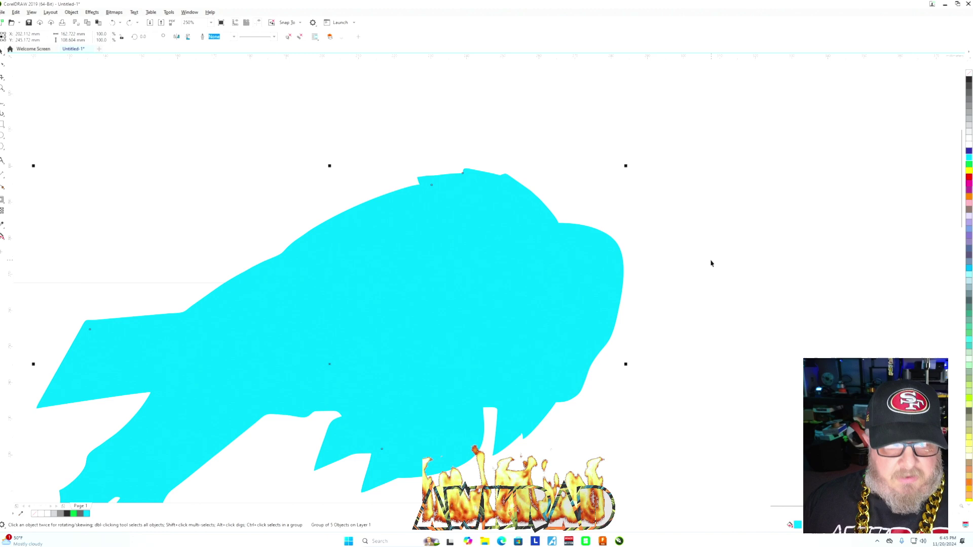
key(ctrl+z)
Ungroup the traced logo, try moving its white backing shape away from the coloured shapes, and undo that move
right_click(503, 249)
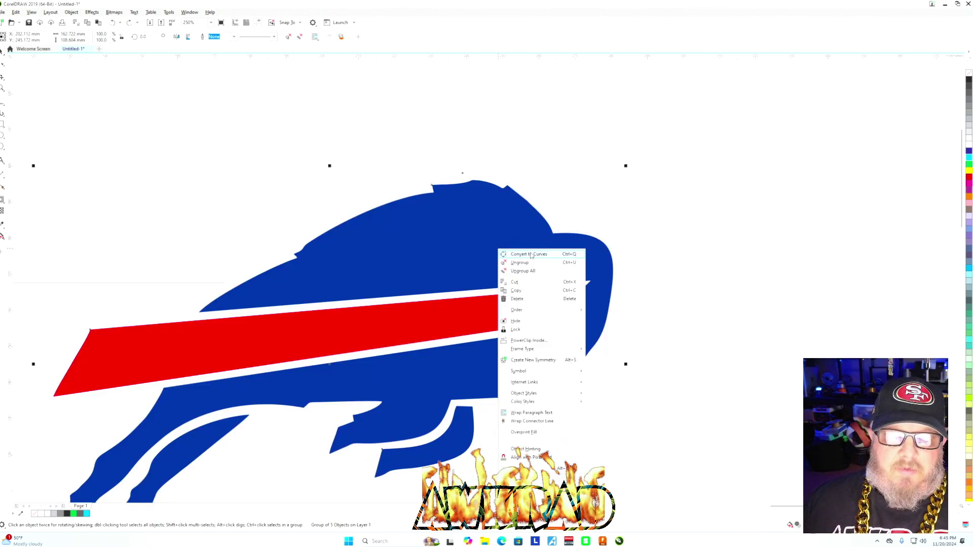
click(538, 264)
click(615, 260)
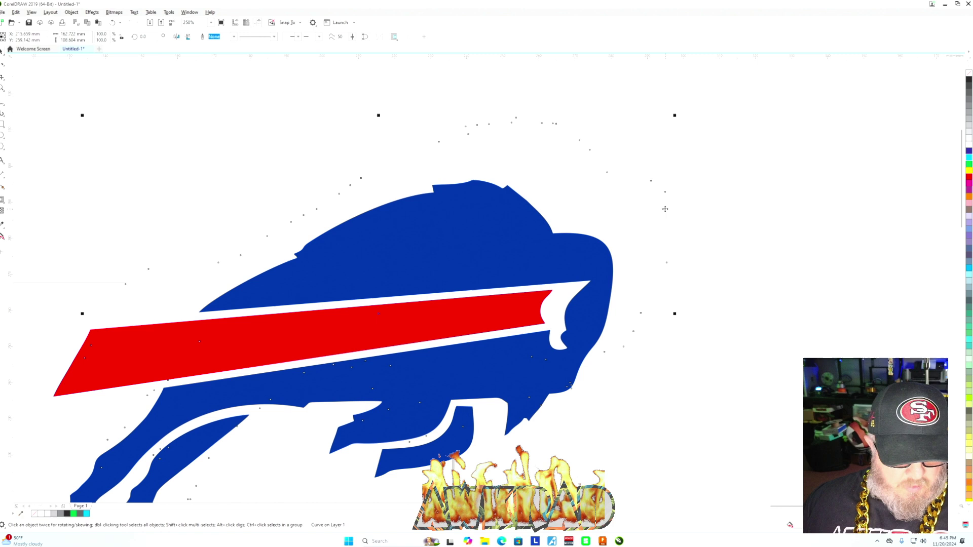
key(ctrl+z)
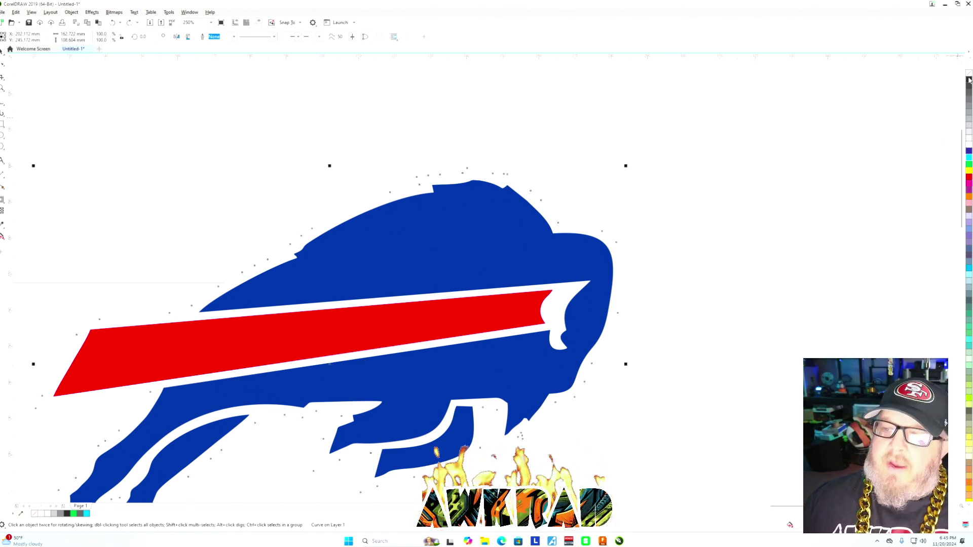
Give the white backing shape a temporary thin outline to check its edge, remove that outline, and deselect the shape
right_click(966, 106)
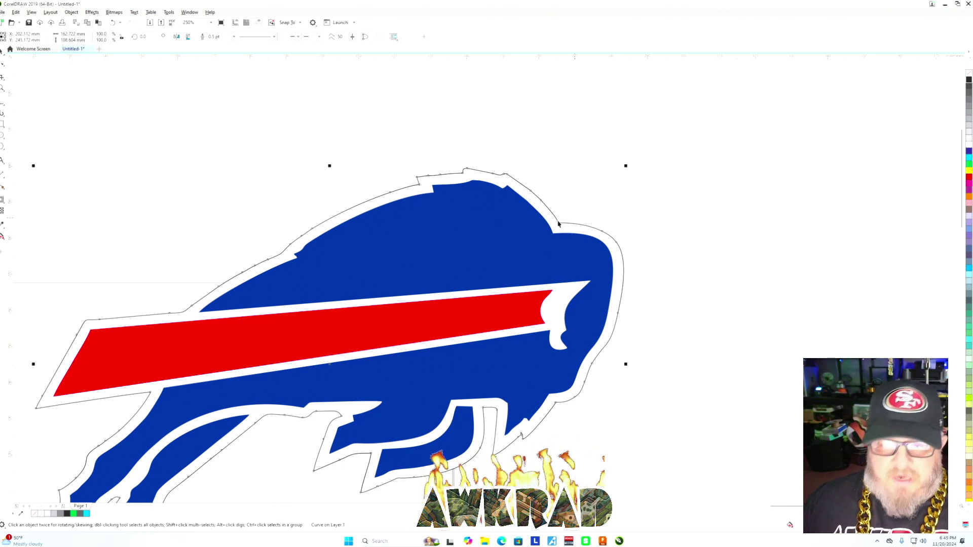
right_click(969, 74)
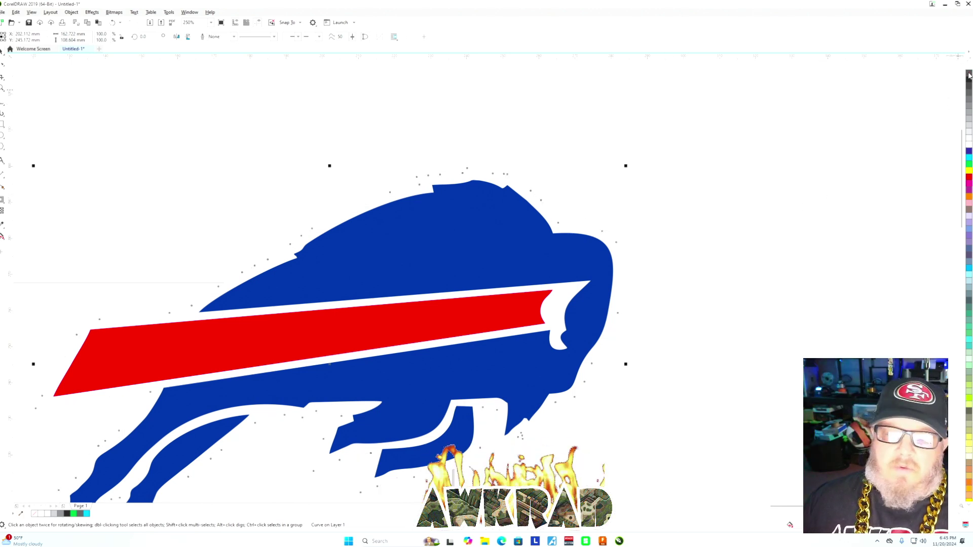
click(755, 229)
Select all the traced logo's shapes and export them to Documents as the AutoCAD DXF file bills, with export units in inches
scroll(770, 228, down, 2)
scroll(781, 231, down, 1)
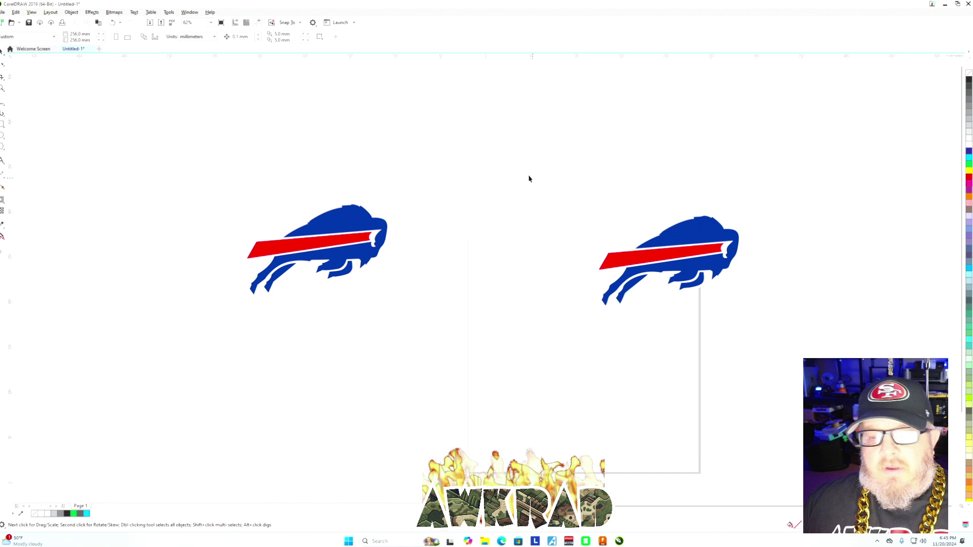
drag(785, 313, 583, 203)
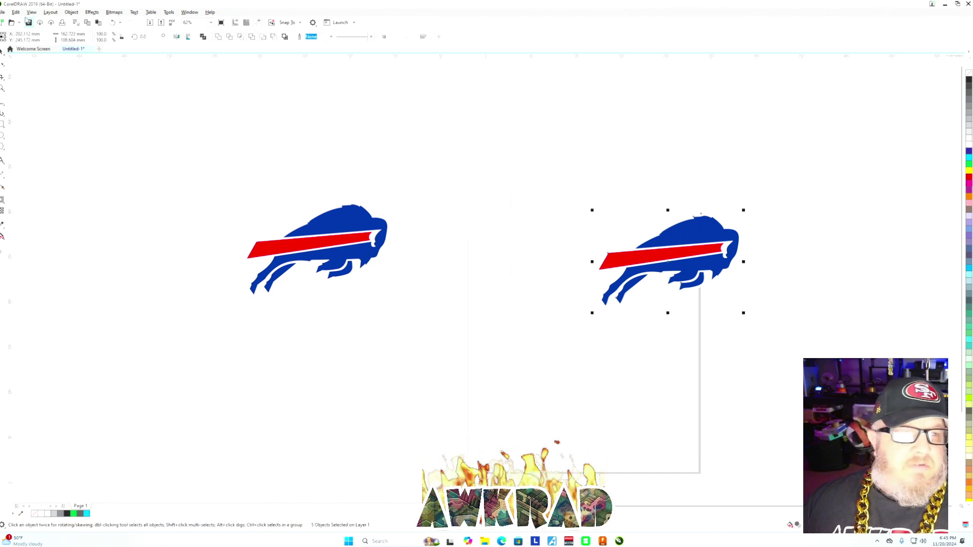
click(3, 12)
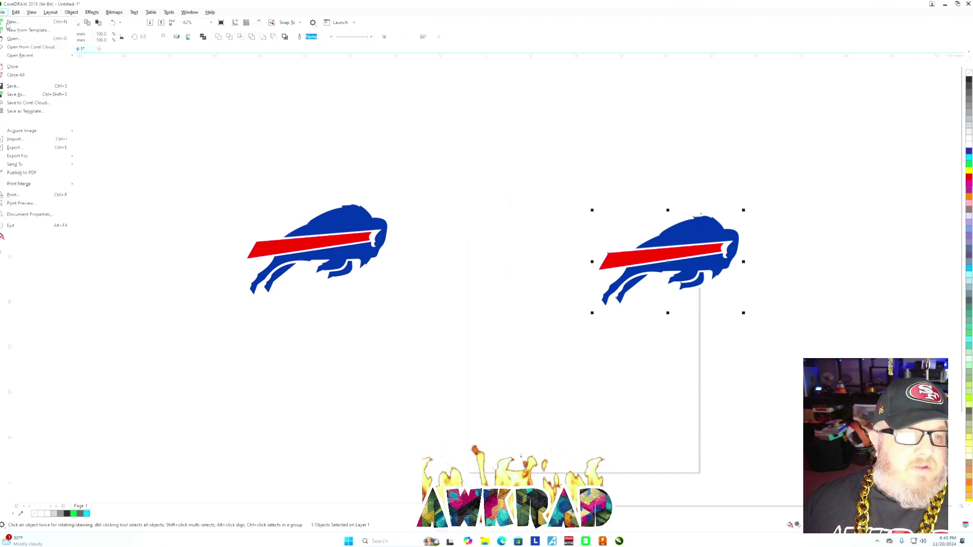
click(25, 149)
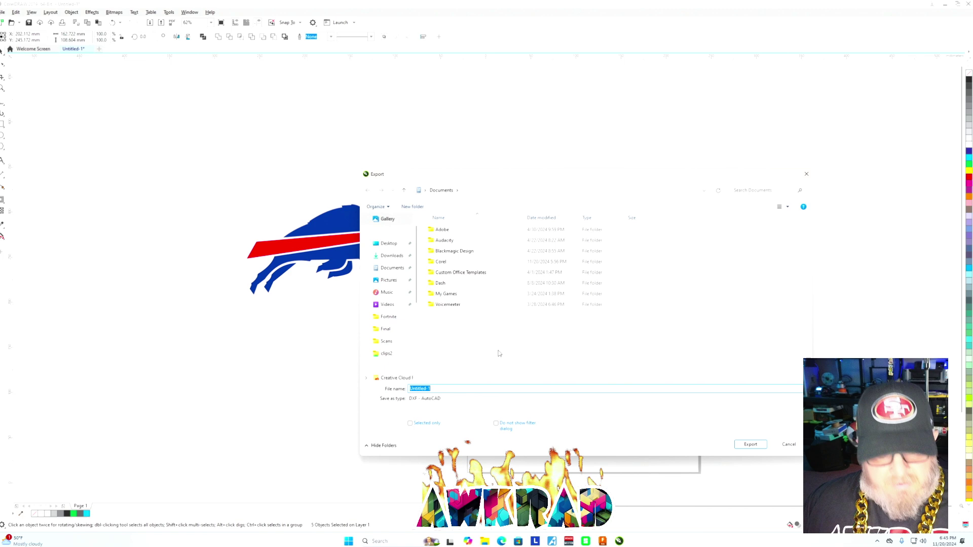
text(bills)
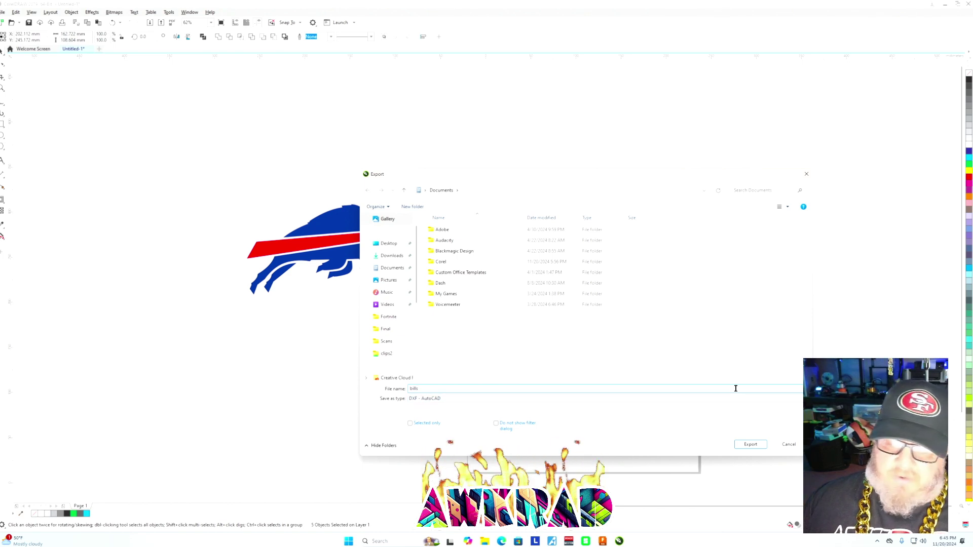
click(755, 446)
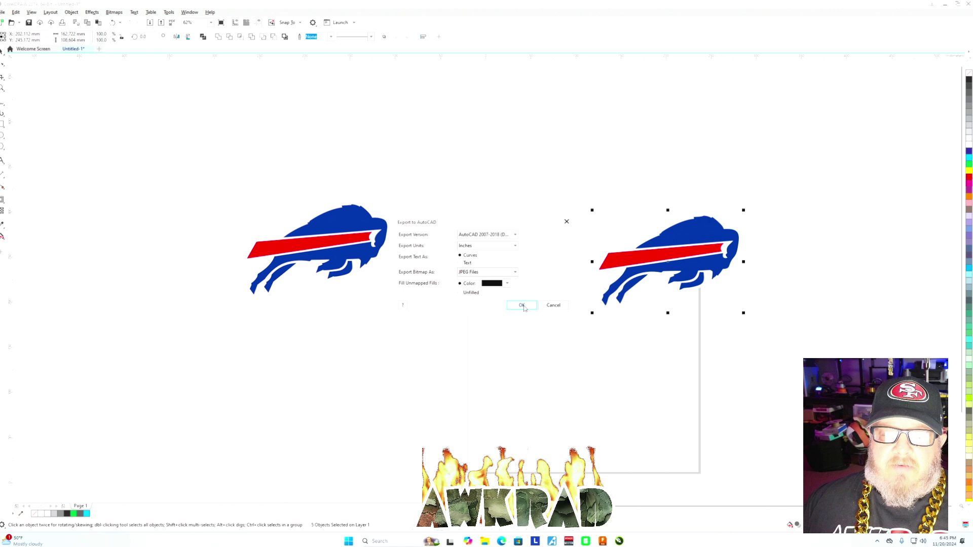
click(522, 306)
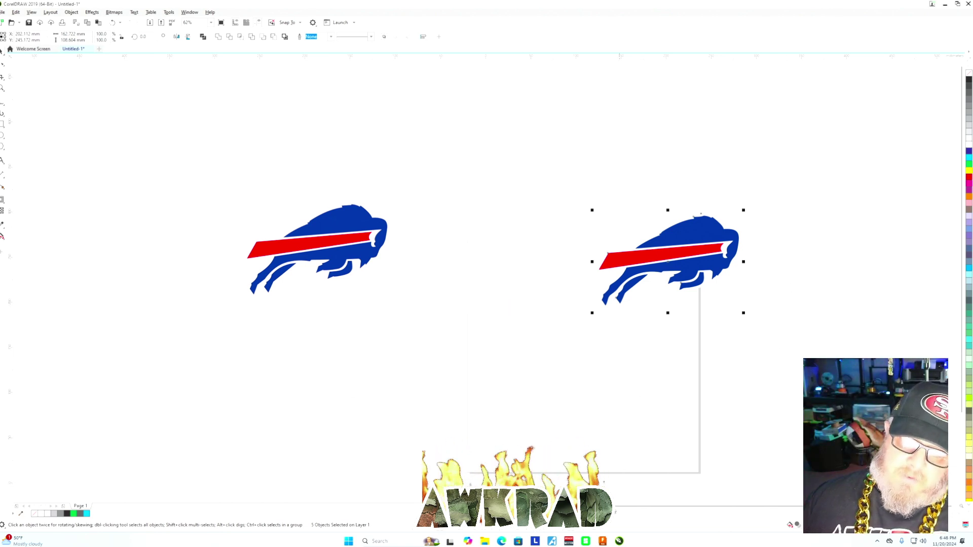
Switch to Autodesk Fusion and show the origin planes and axes in the untitled design
click(607, 543)
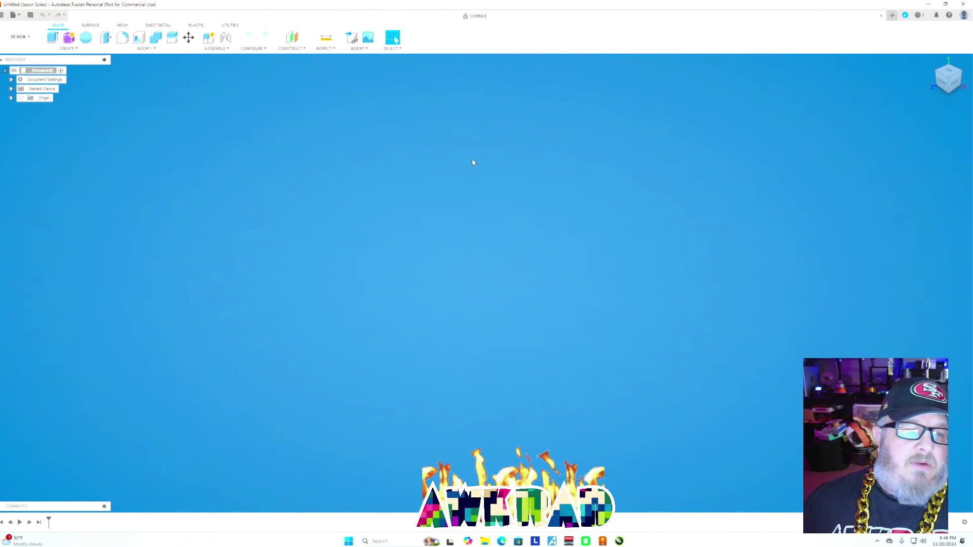
click(21, 99)
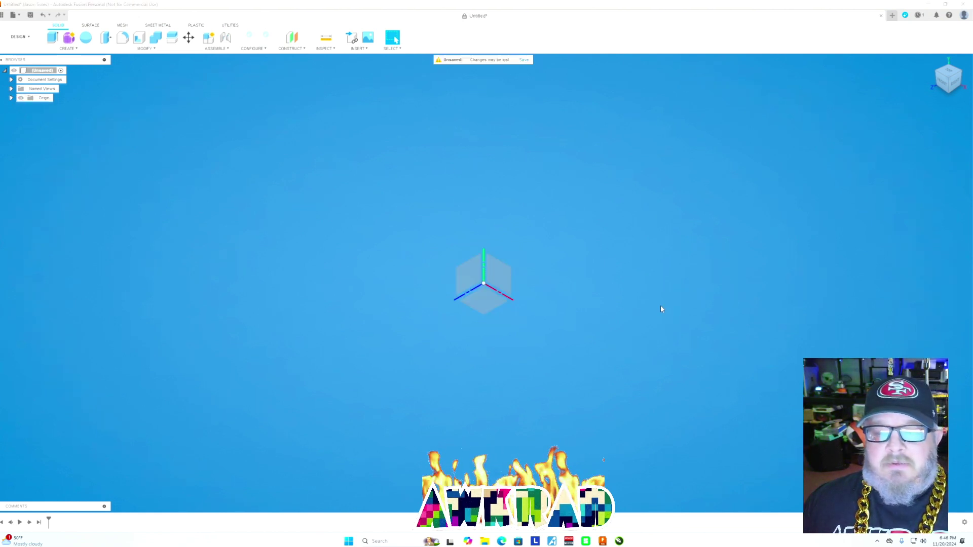
Orient the empty design to the bottom view and set that view as the Front orientation
click(939, 91)
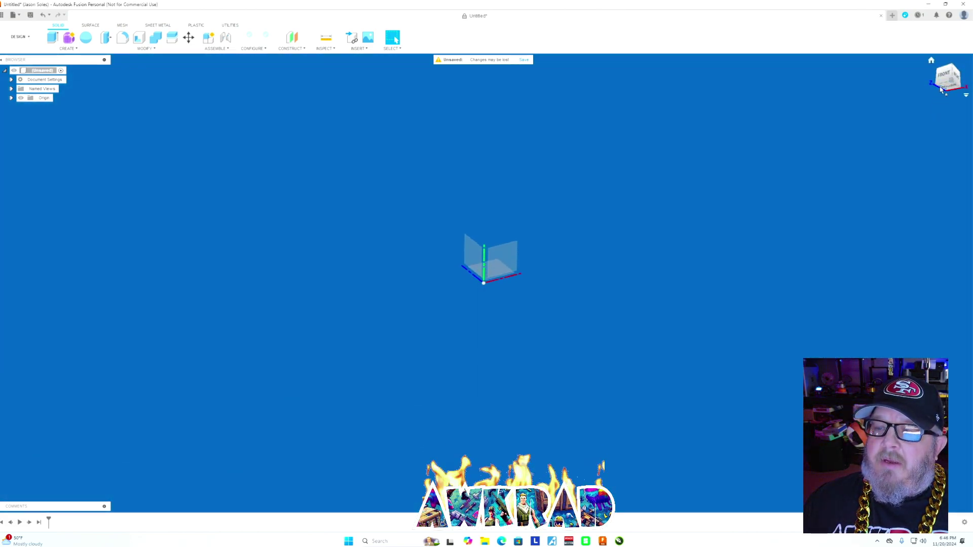
drag(939, 90, 951, 86)
click(950, 86)
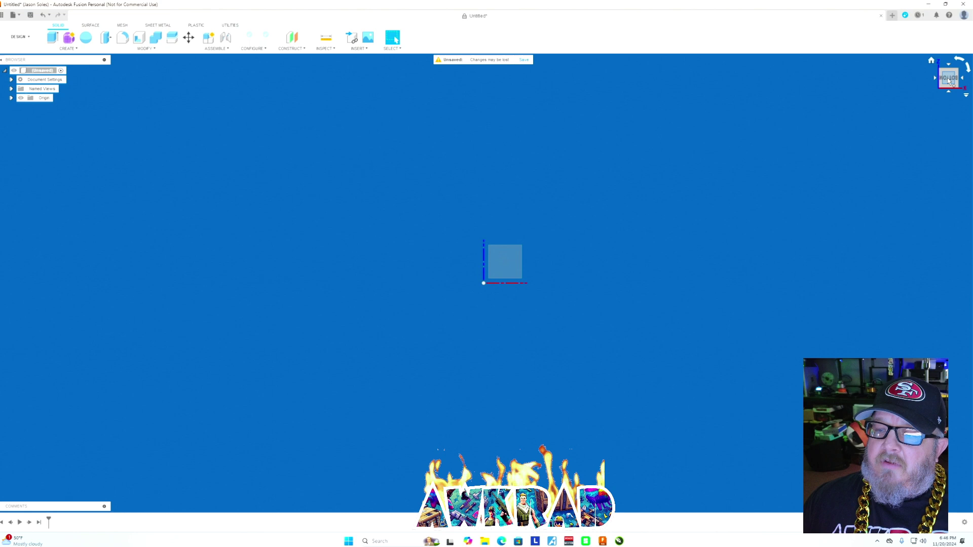
right_click(947, 79)
mouse_move(908, 126)
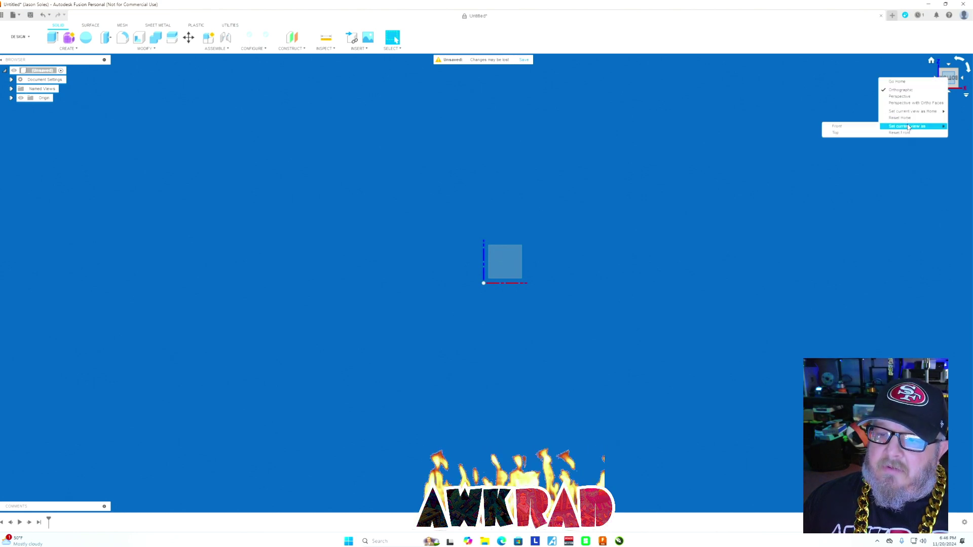
click(851, 128)
Use Insert DXF on the XY origin plane and load bills.dxf from the computer's Documents folder as a single sketch
middle_drag(674, 247, 574, 291)
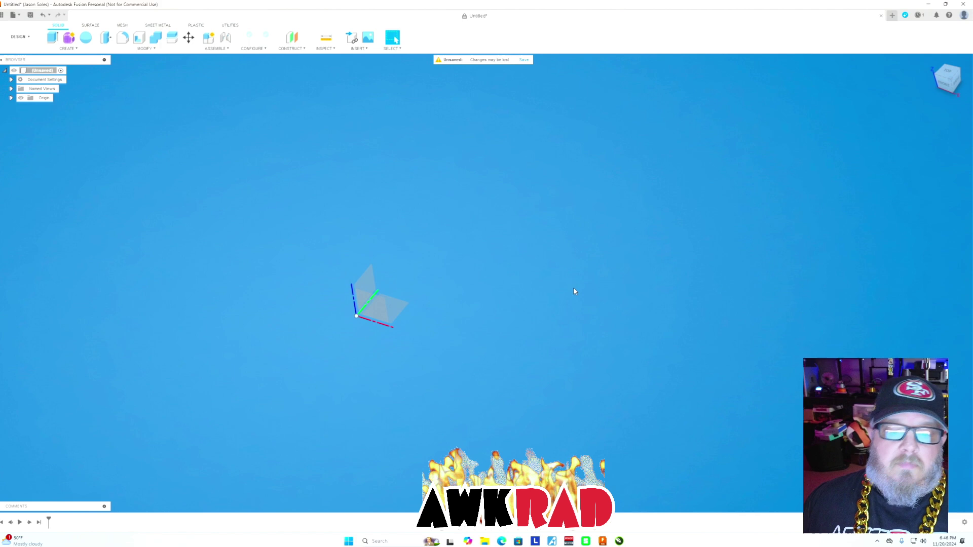
click(397, 306)
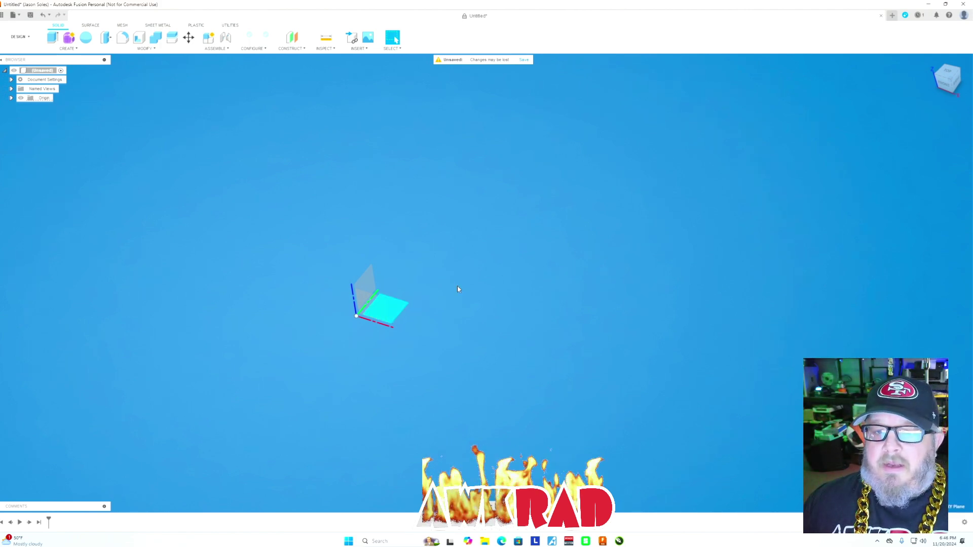
click(360, 49)
click(369, 96)
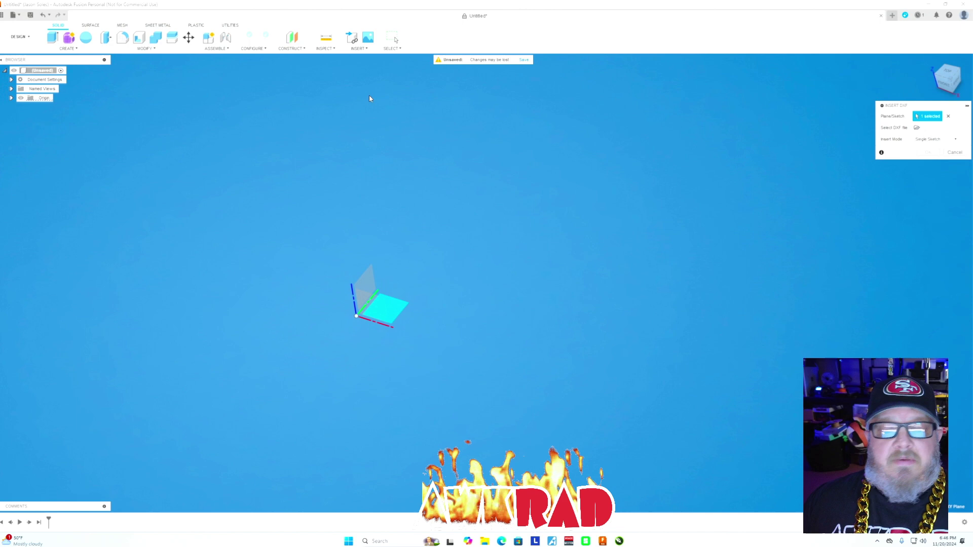
click(916, 128)
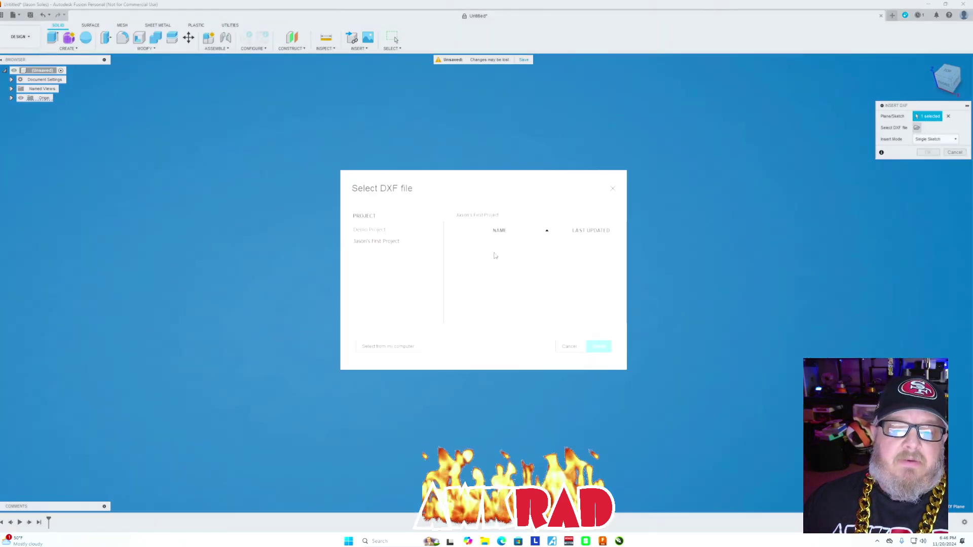
click(401, 350)
click(354, 156)
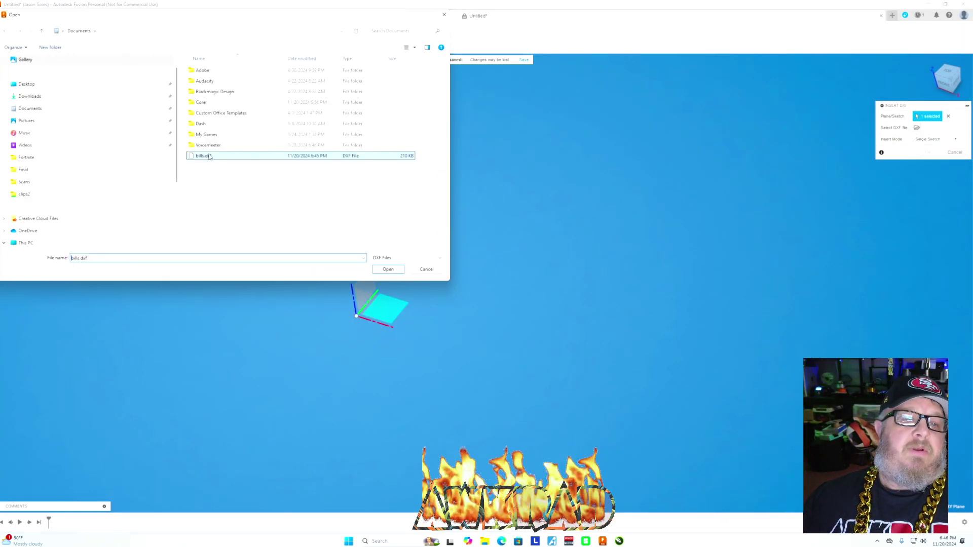
click(404, 270)
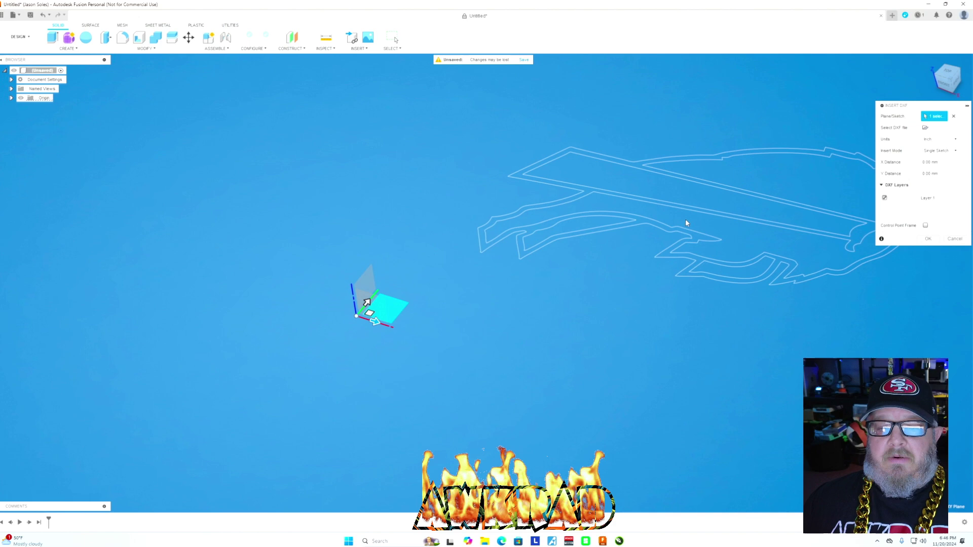
Shift the DXF logo outline slightly along the X axis, seen from the top, and complete the insertion
middle_drag(612, 262, 478, 293)
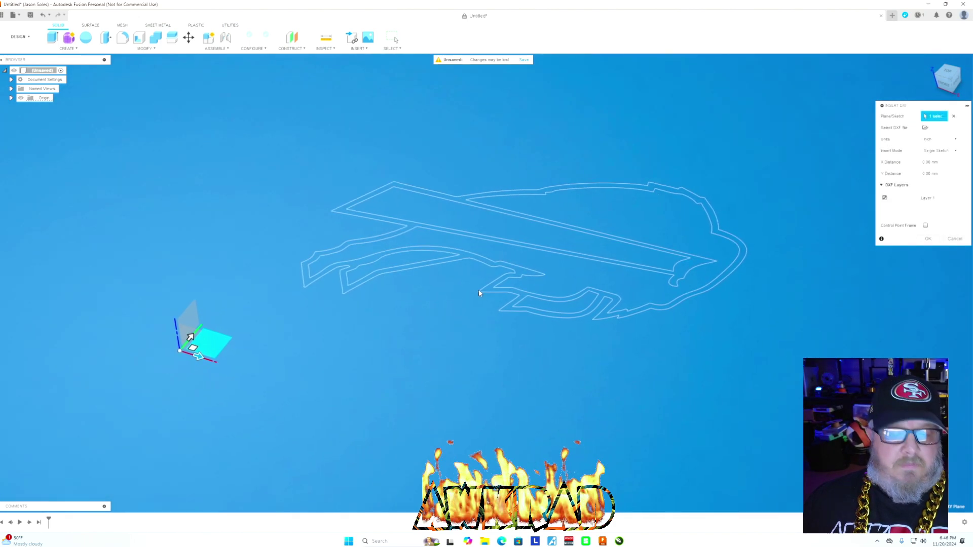
scroll(557, 319, down, 5)
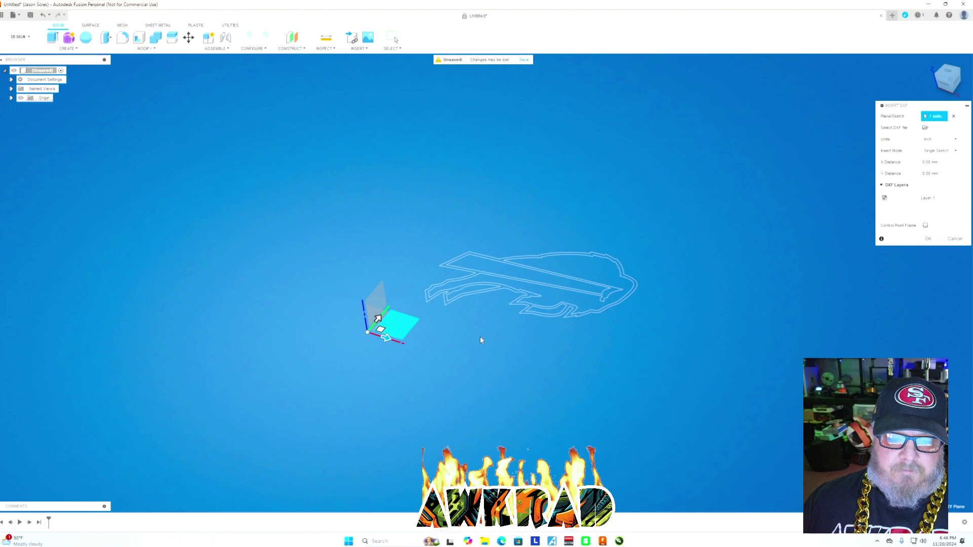
middle_drag(482, 340, 498, 354)
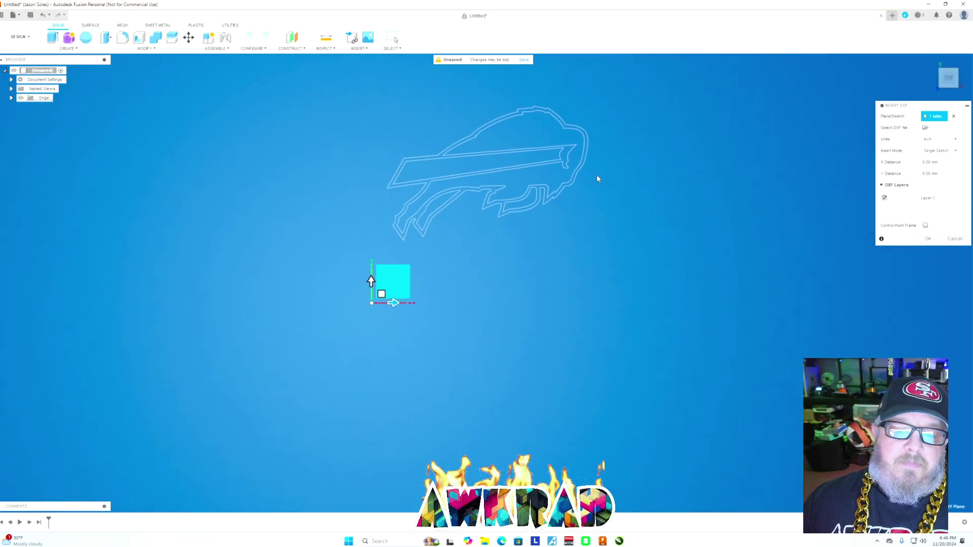
drag(381, 294, 399, 294)
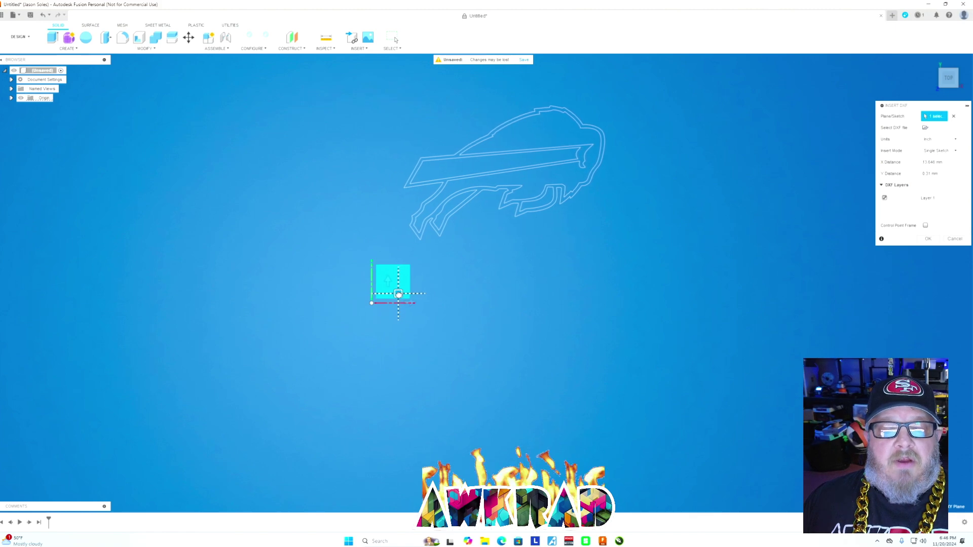
click(925, 239)
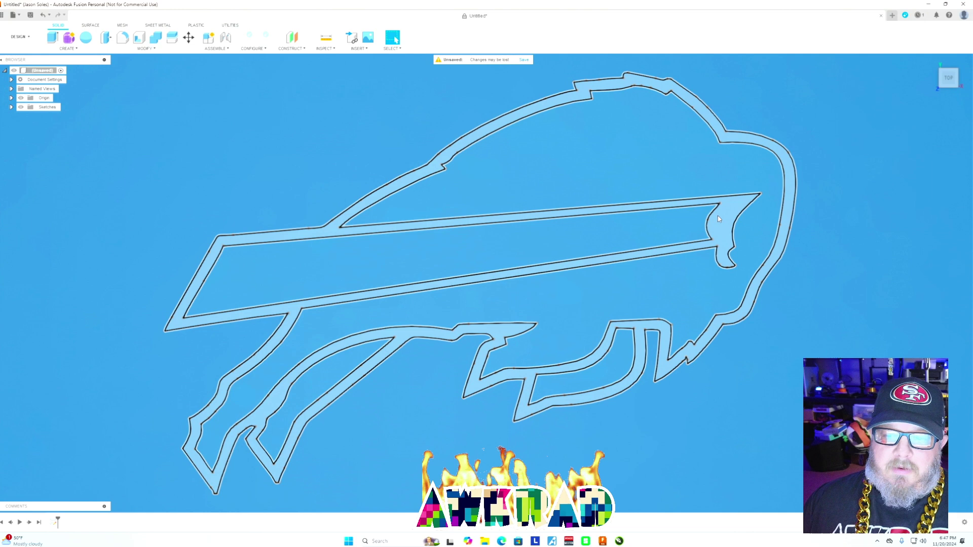
Switch to Bambu Studio to view the empty build plate of the bills project, and return to the Fusion sketch
click(717, 215)
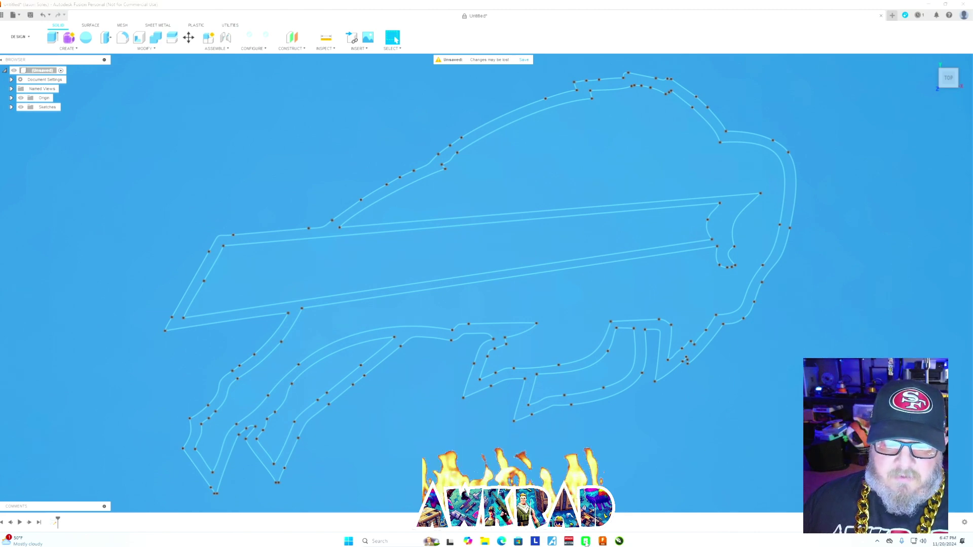
key(alt+Tab)
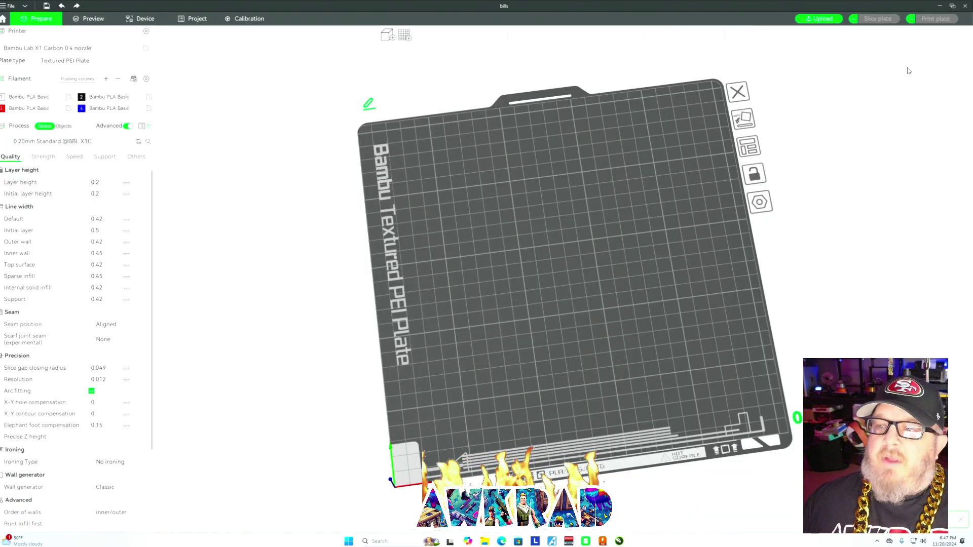
key(alt+Tab)
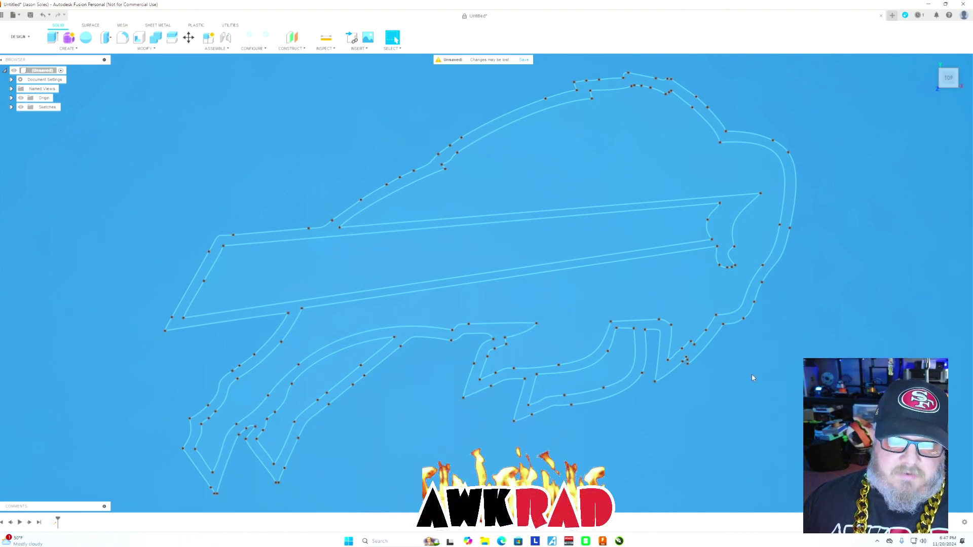
Extrude all of the logo sketch's closed profiles, including the border, stripe and leg shapes, by -1.2 mm as a new body
scroll(723, 377, up, 1)
scroll(723, 374, down, 4)
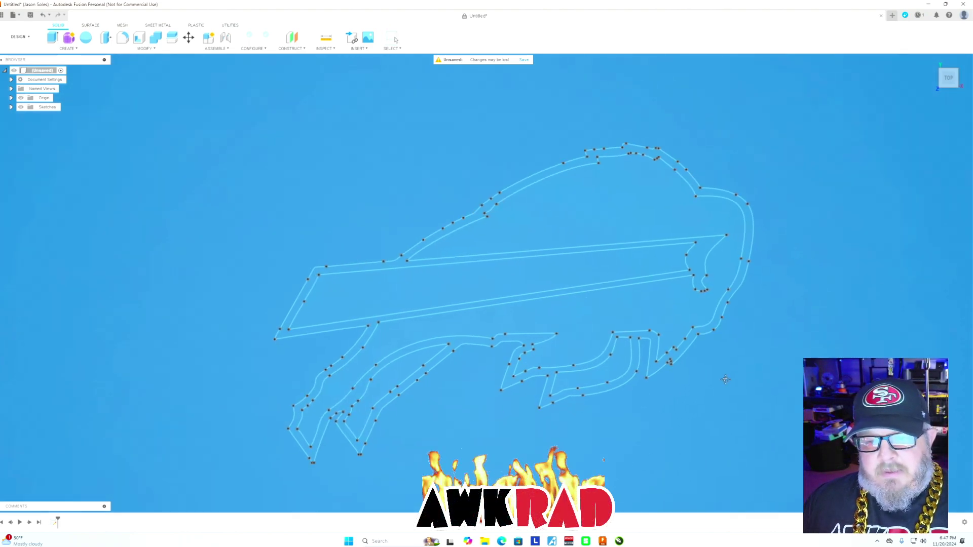
shift+middle_drag(657, 375, 647, 349)
key(e)
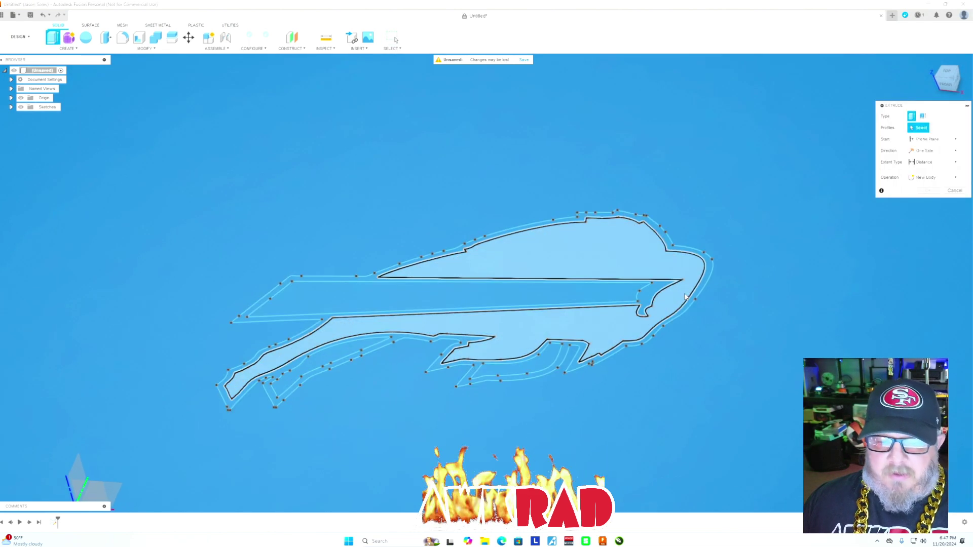
click(686, 272)
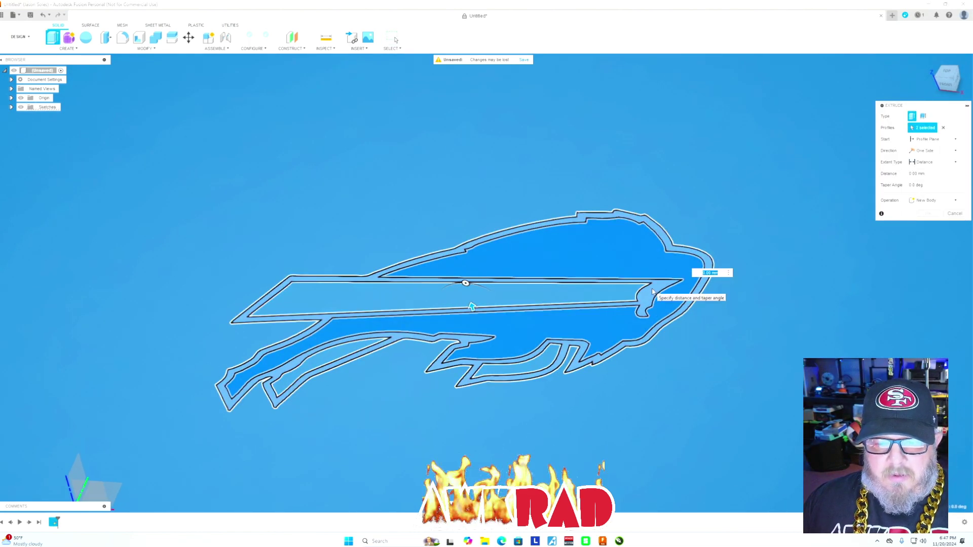
click(613, 297)
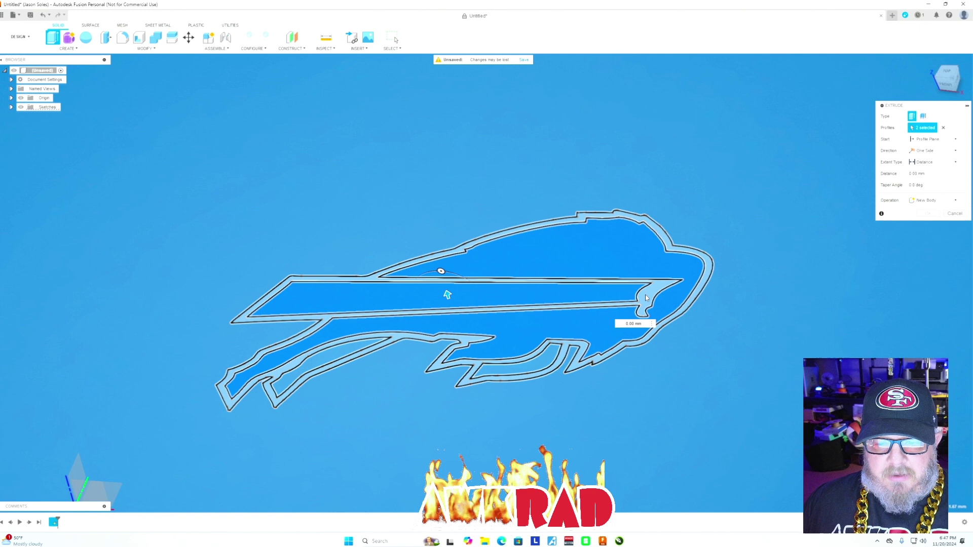
click(570, 356)
click(534, 369)
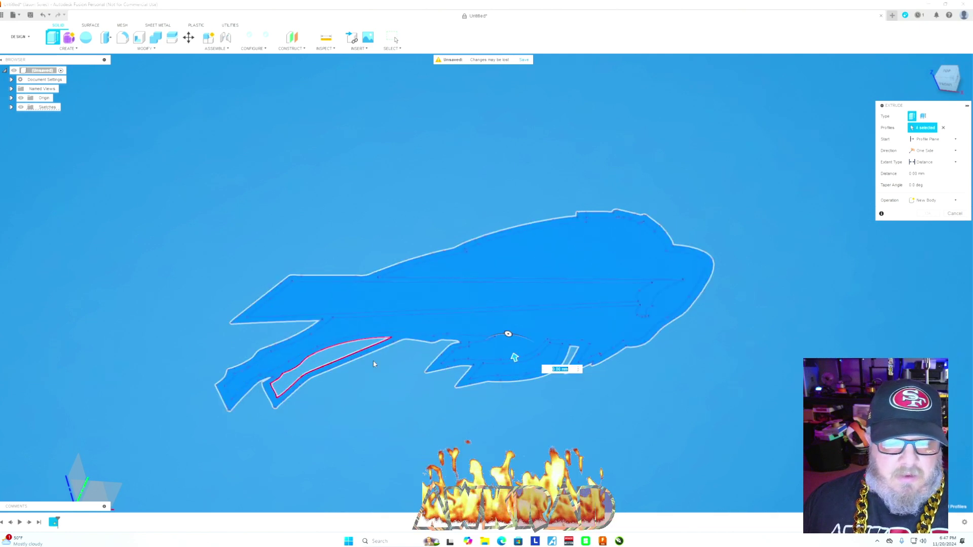
click(339, 354)
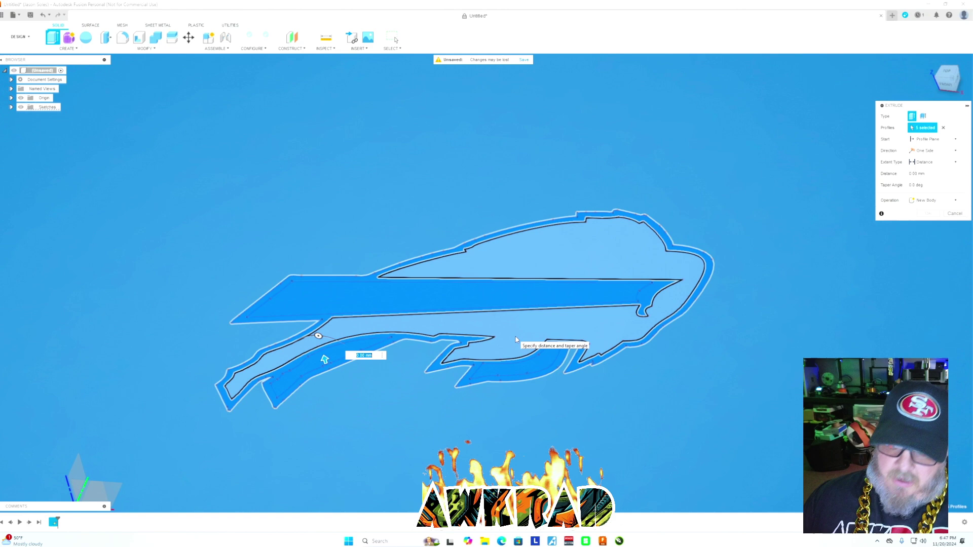
text(1)
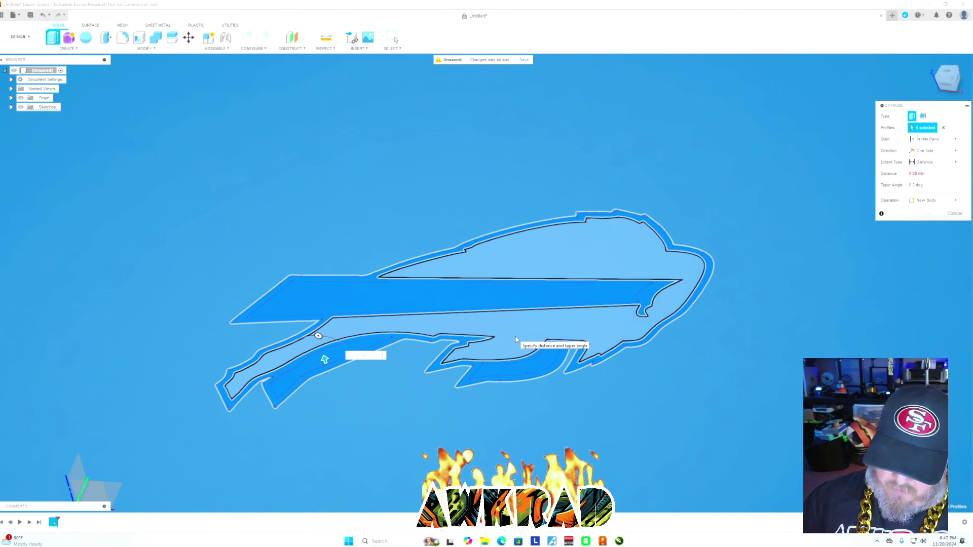
text(.2)
key(Return)
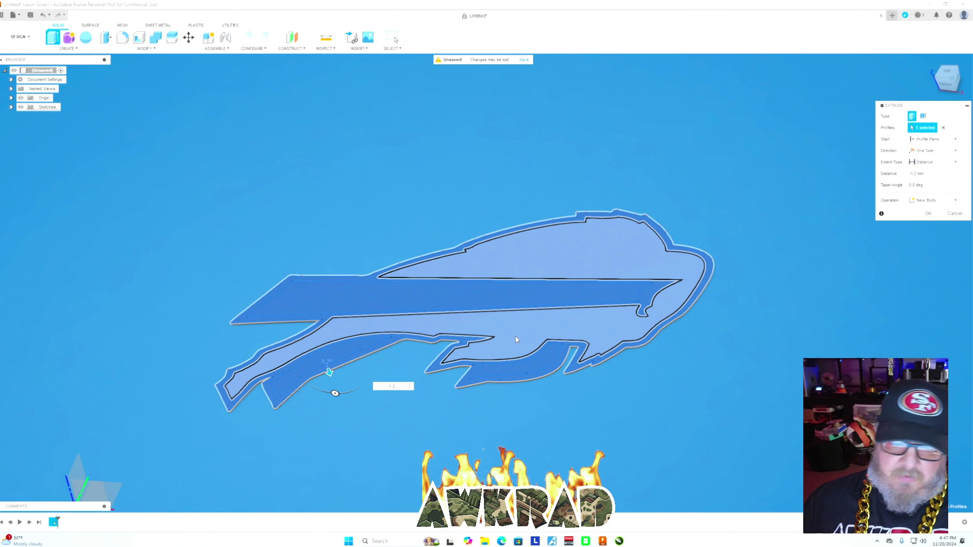
key(Return)
Make the imported logo sketch visible again over the extruded body
scroll(358, 366, down, 3)
scroll(357, 366, up, 5)
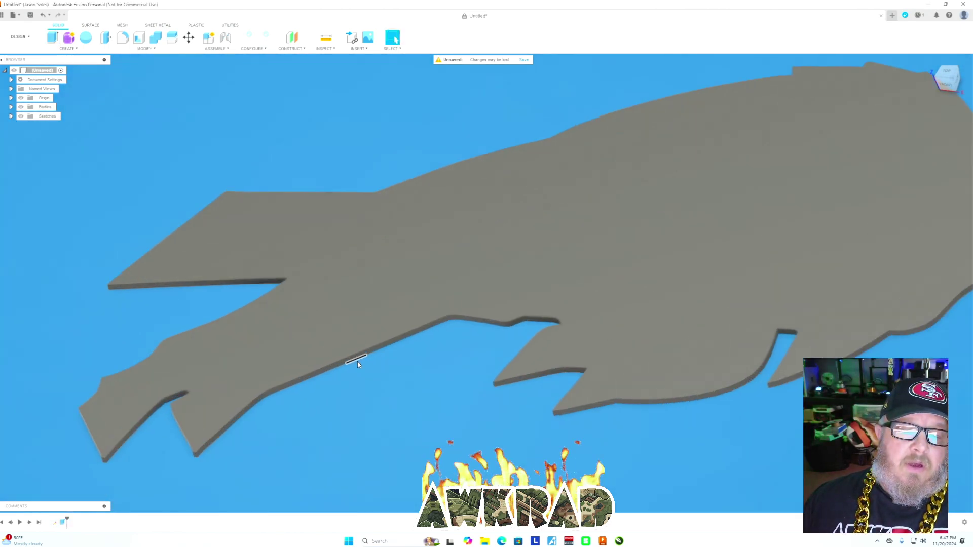
scroll(471, 375, down, 5)
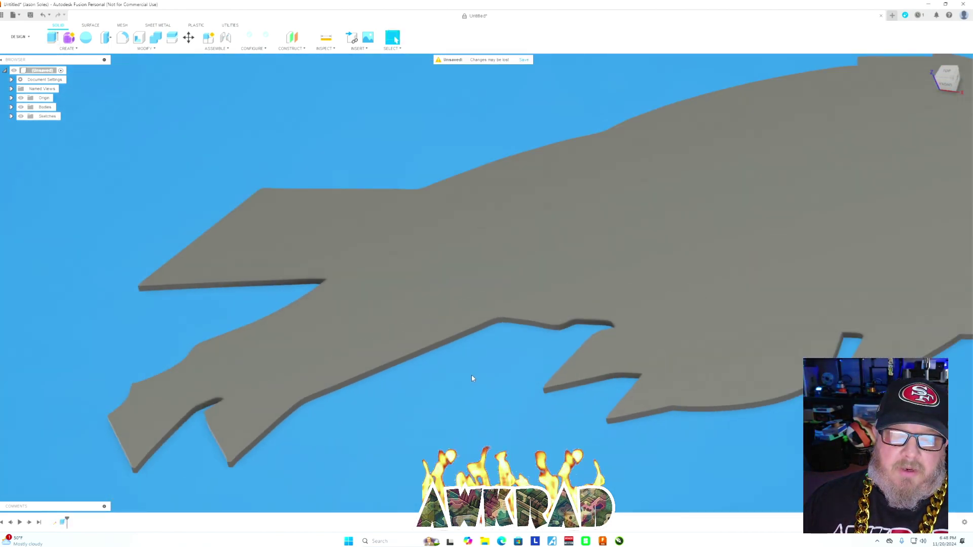
scroll(472, 375, up, 2)
scroll(471, 376, down, 4)
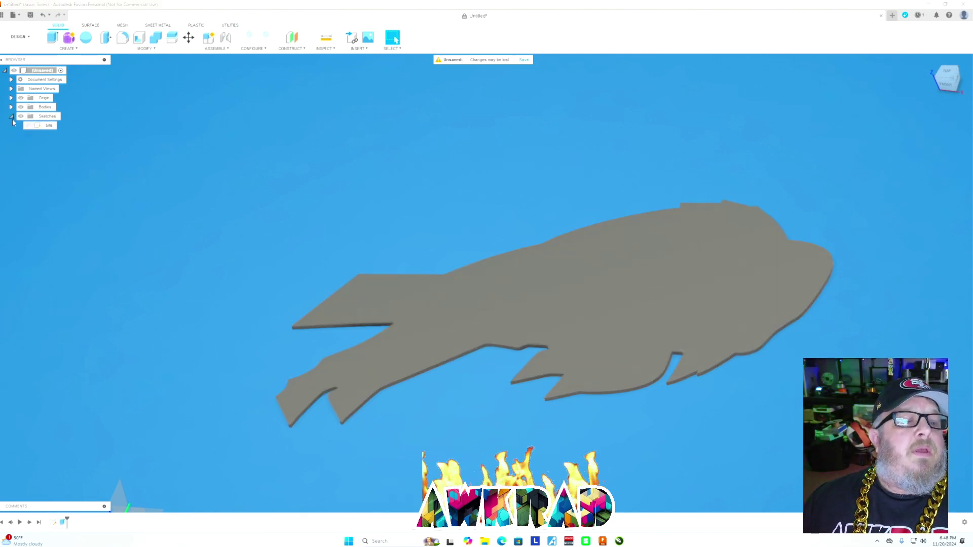
click(28, 126)
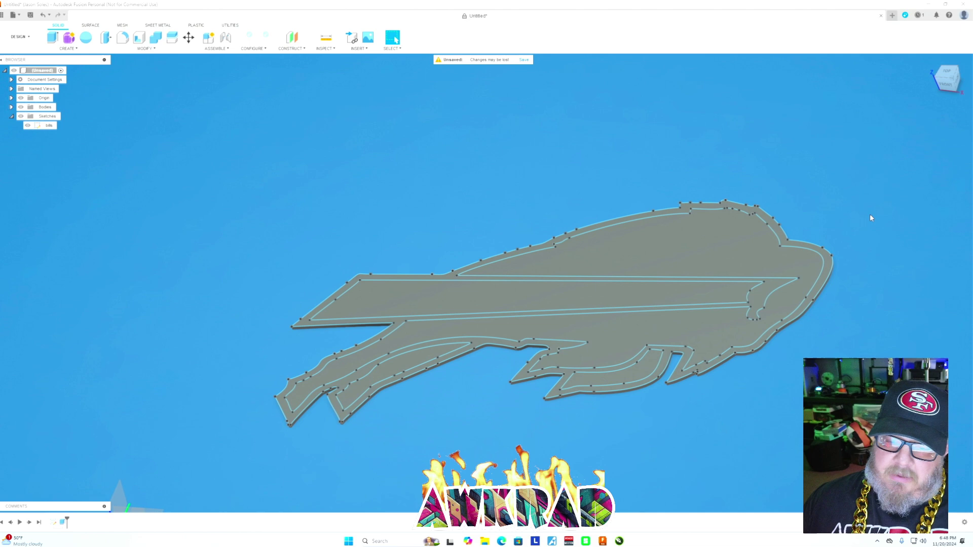
Extrude the inner body, stripe and two leg profiles by -0.05 mm as a cut into the logo body
key(e)
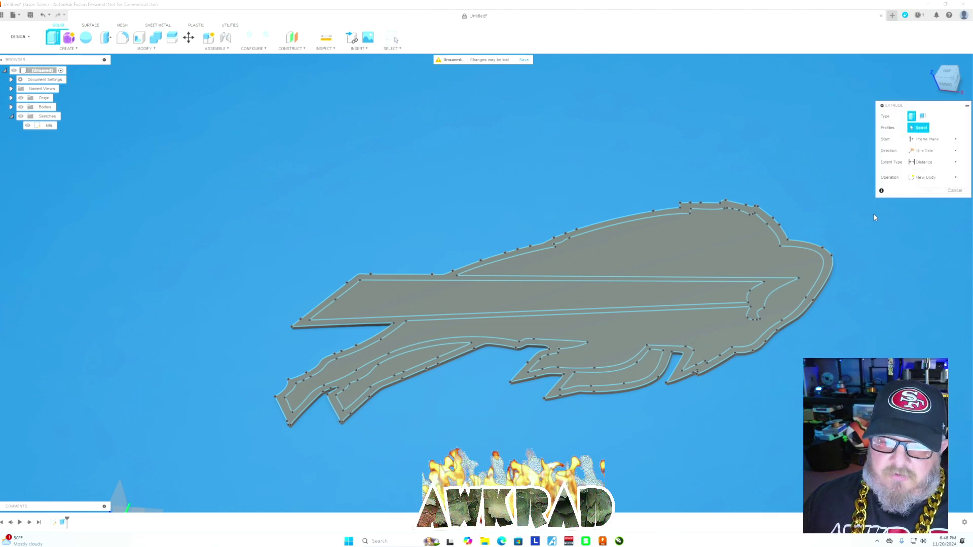
click(721, 247)
click(643, 363)
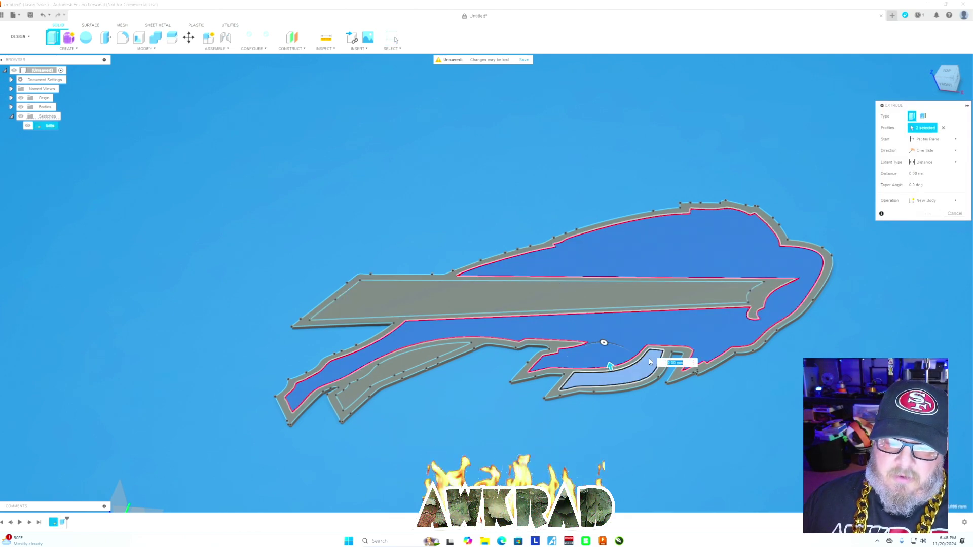
click(415, 360)
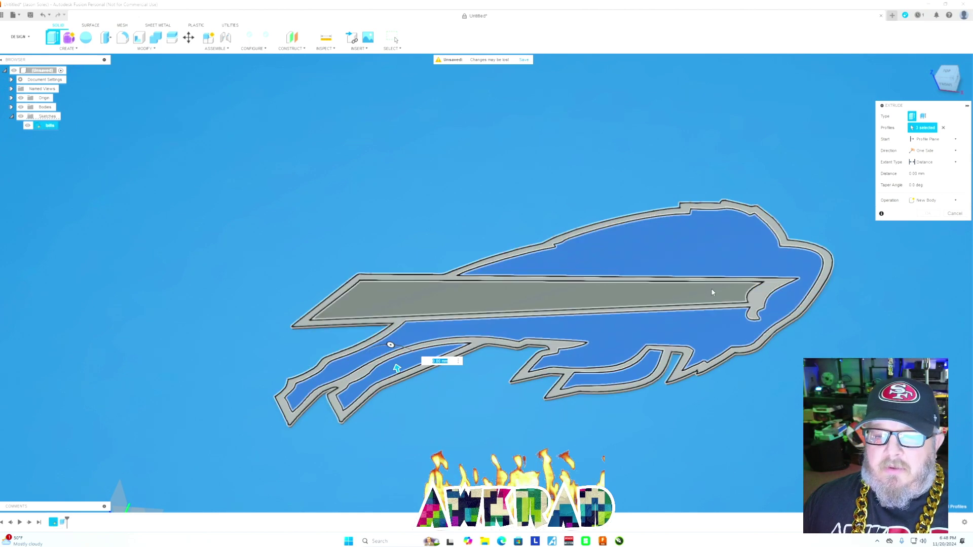
click(726, 306)
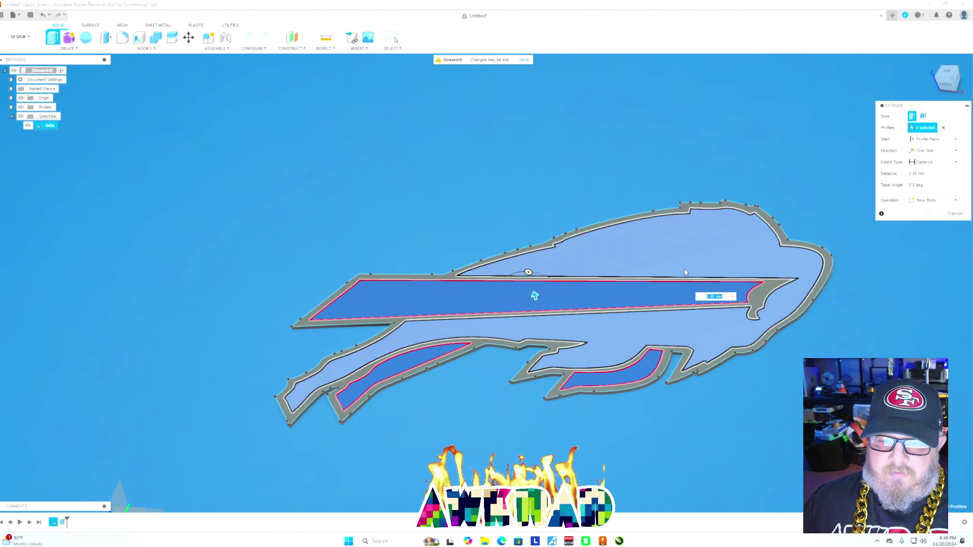
click(566, 324)
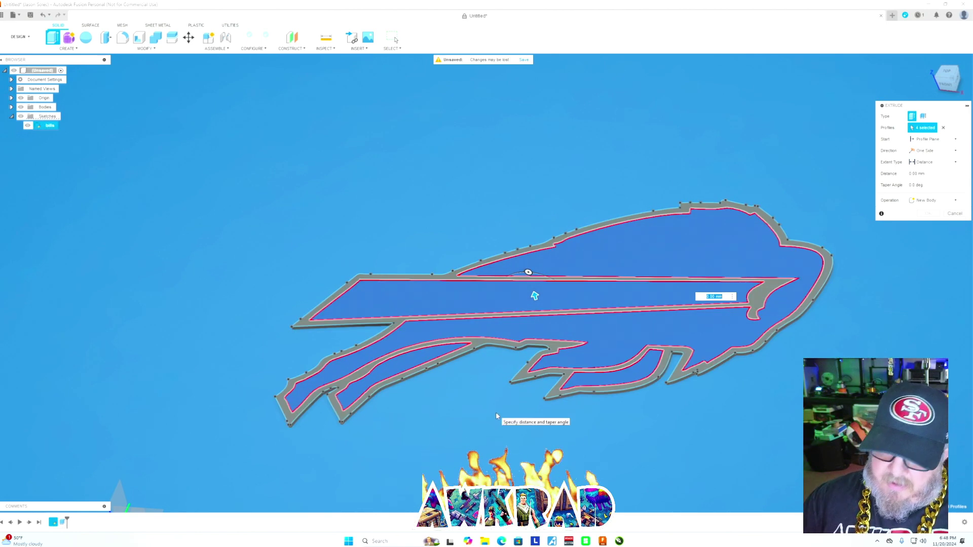
text(-.05)
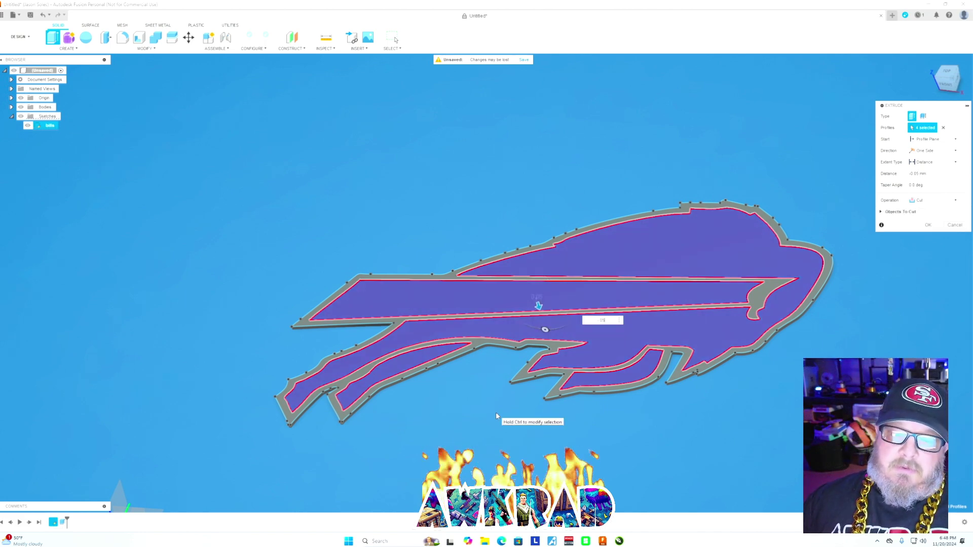
key(Return)
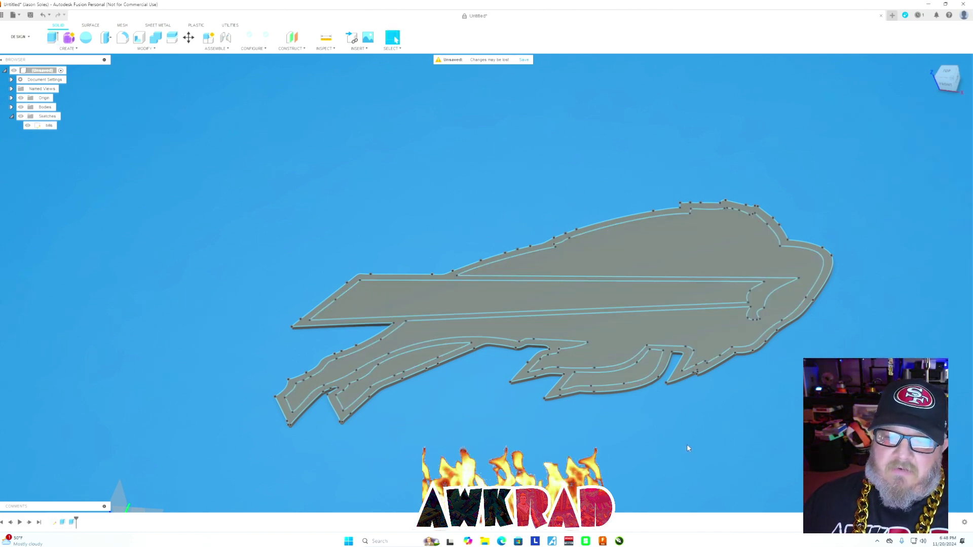
Hide all sketches and inspect the shallow cuts on the top face of the logo body
click(20, 116)
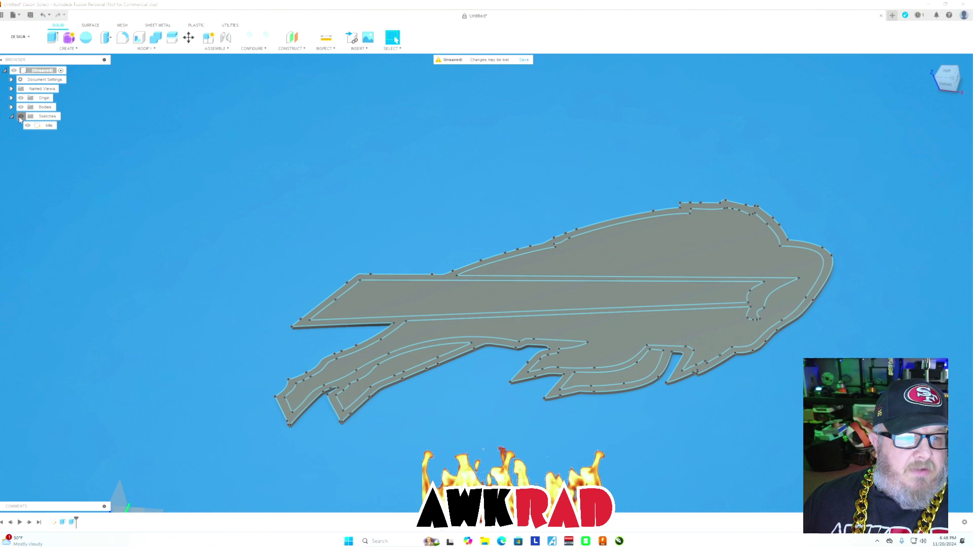
shift+middle_drag(716, 338, 824, 321)
scroll(748, 319, up, 10)
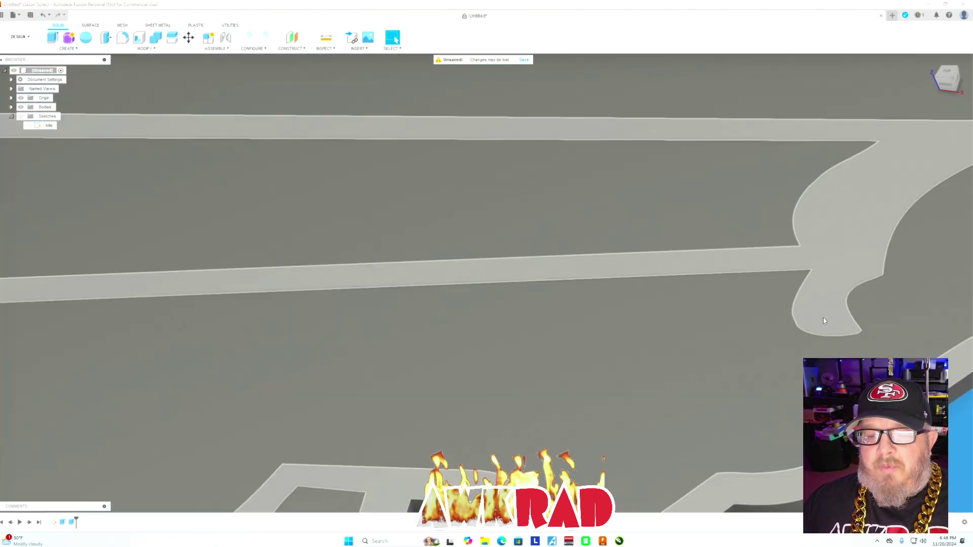
scroll(735, 319, down, 10)
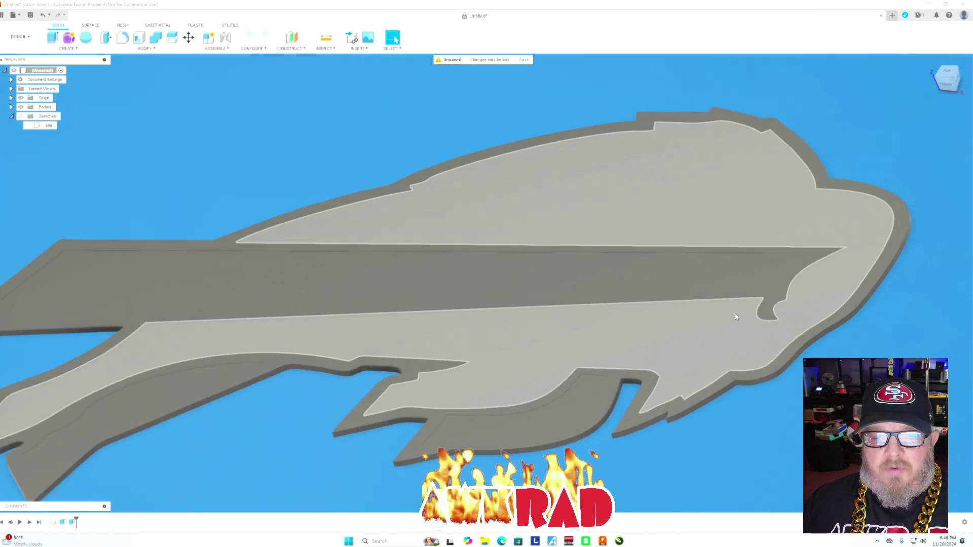
shift+middle_drag(735, 320, 735, 284)
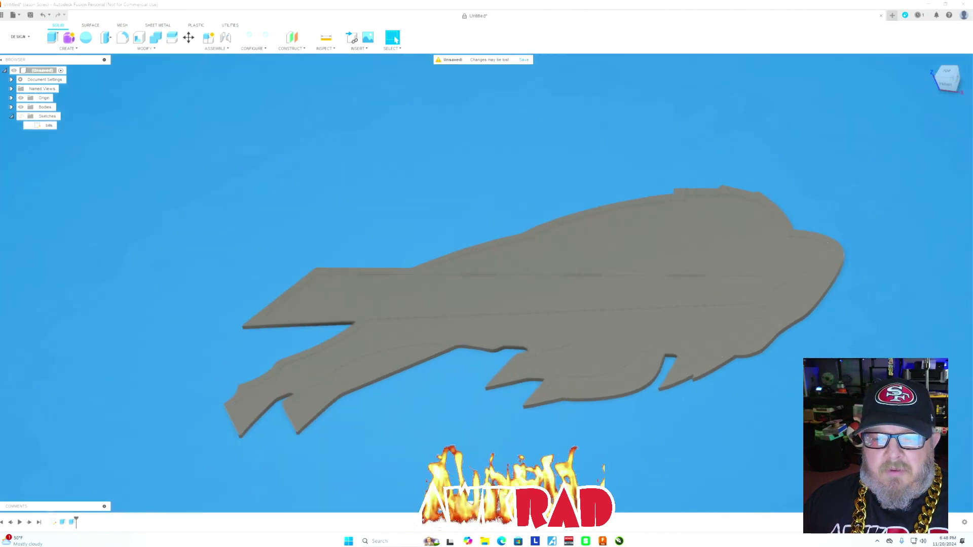
middle_drag(871, 365, 731, 358)
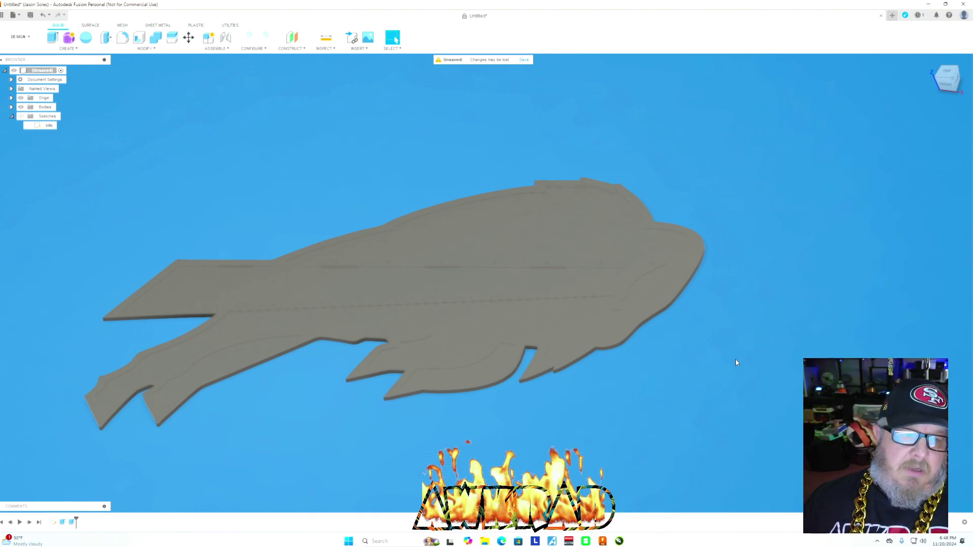
Save the logo body as a 3MF mesh named bills in the computer's Documents folder
click(11, 107)
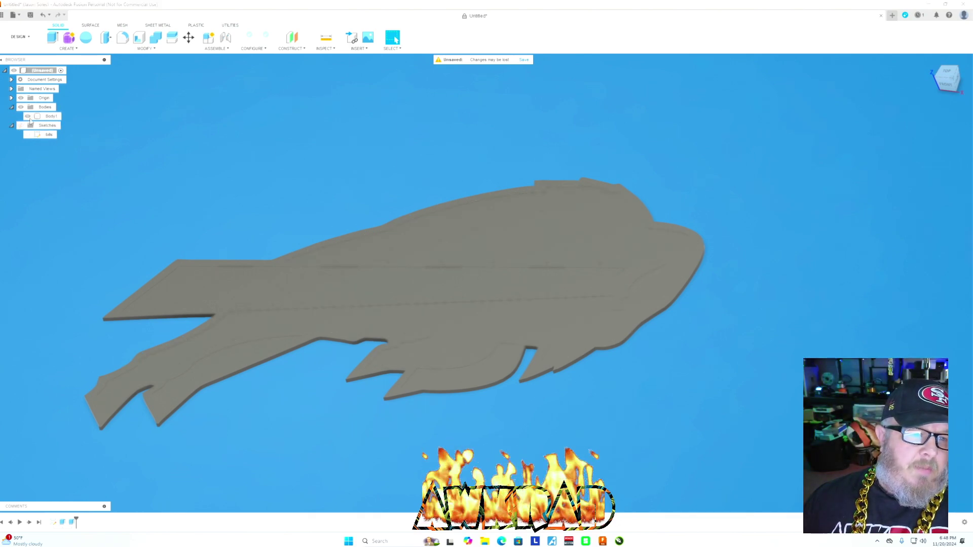
right_click(53, 117)
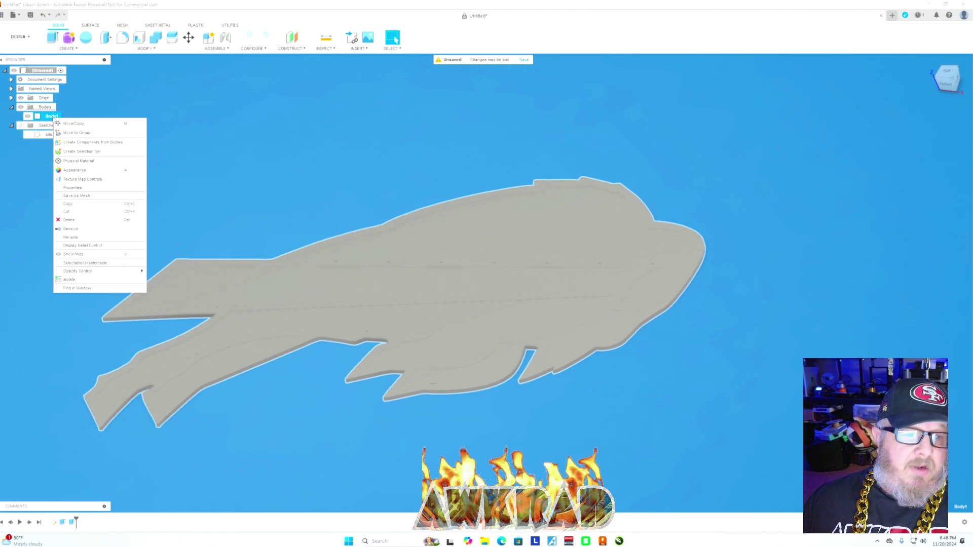
click(77, 196)
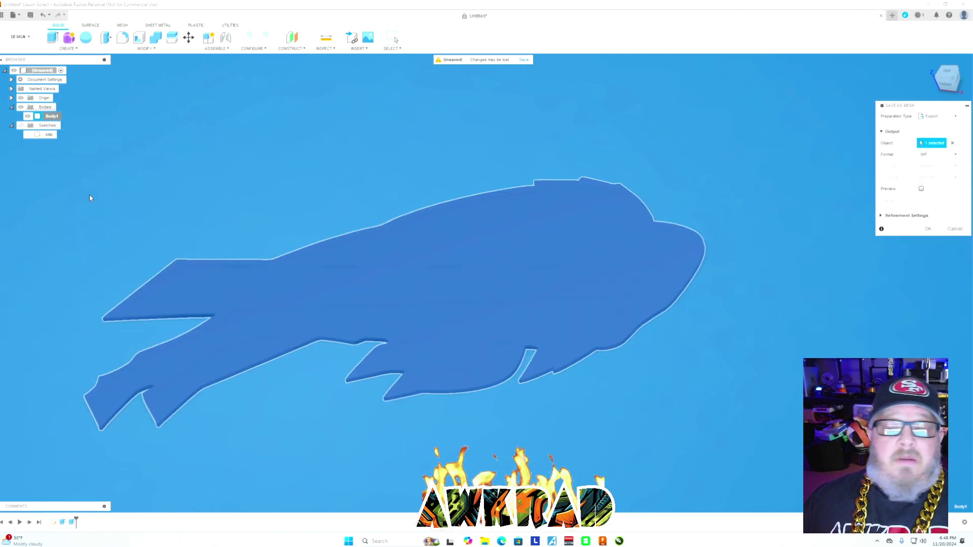
click(934, 229)
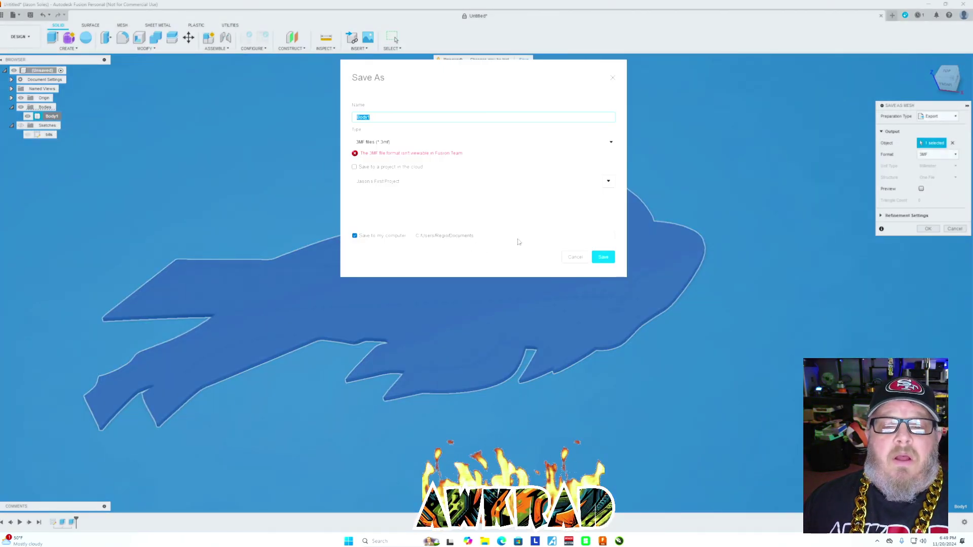
click(400, 117)
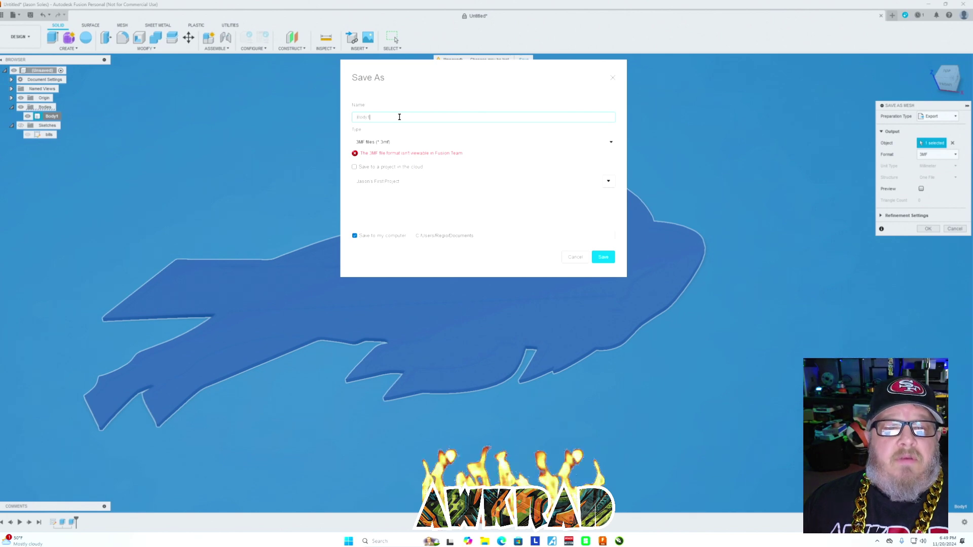
key(BackSpace)
key(BackSpace)
key(BackSpace)
key(BackSpace)
key(BackSpace)
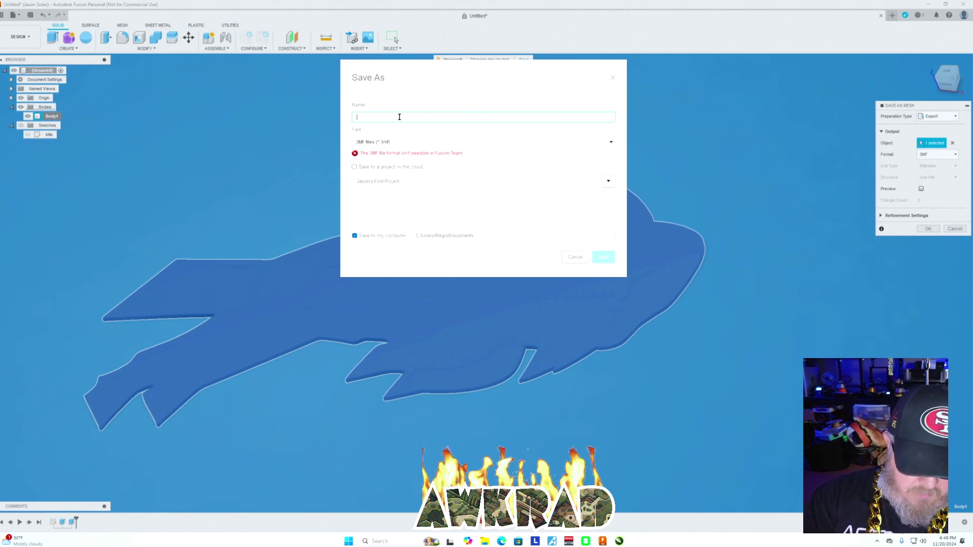
text(bills)
key(Return)
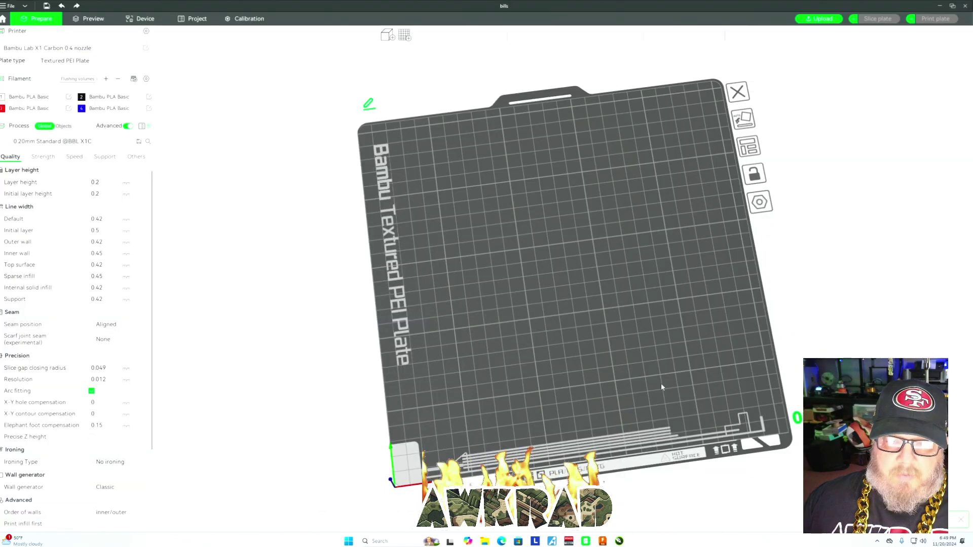
In Bambu Studio, import the bills model from the Documents folder onto the build plate
click(388, 35)
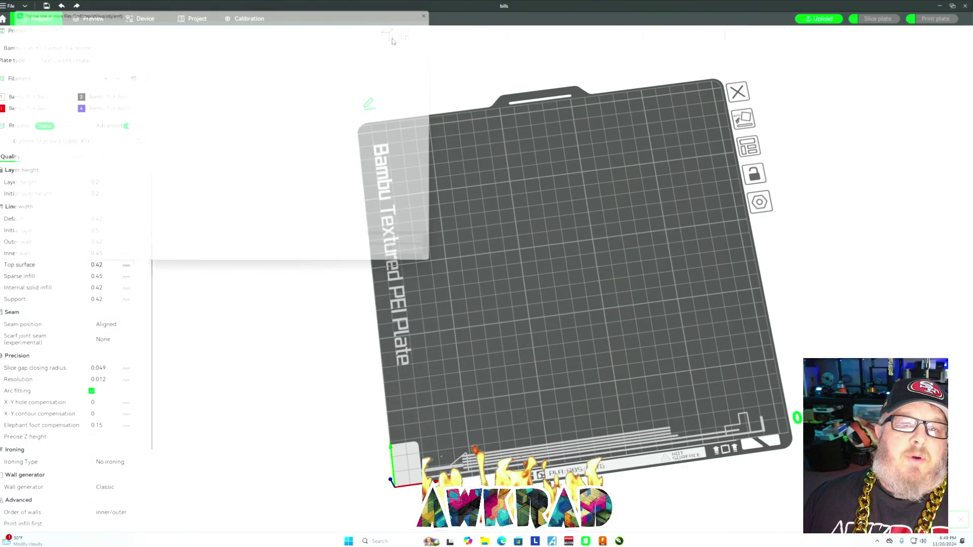
click(317, 146)
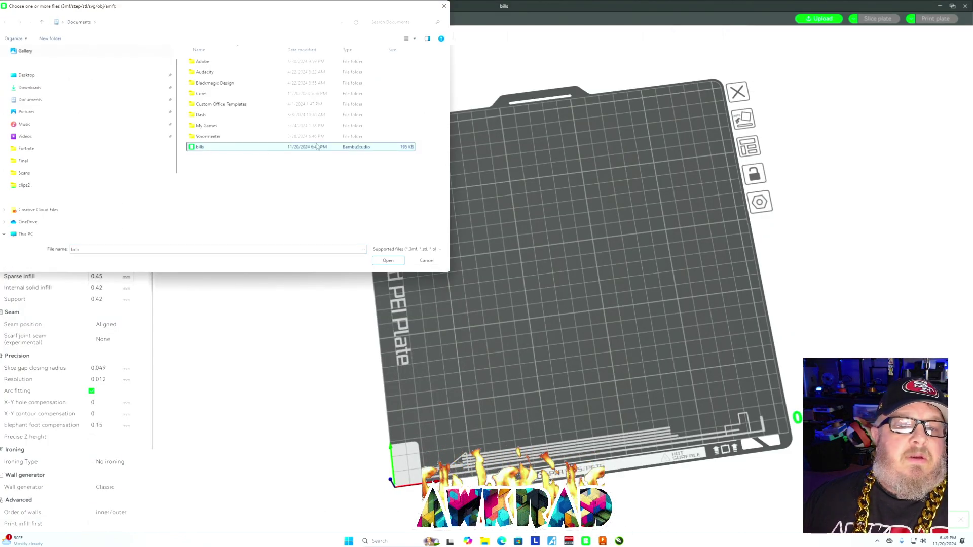
click(390, 264)
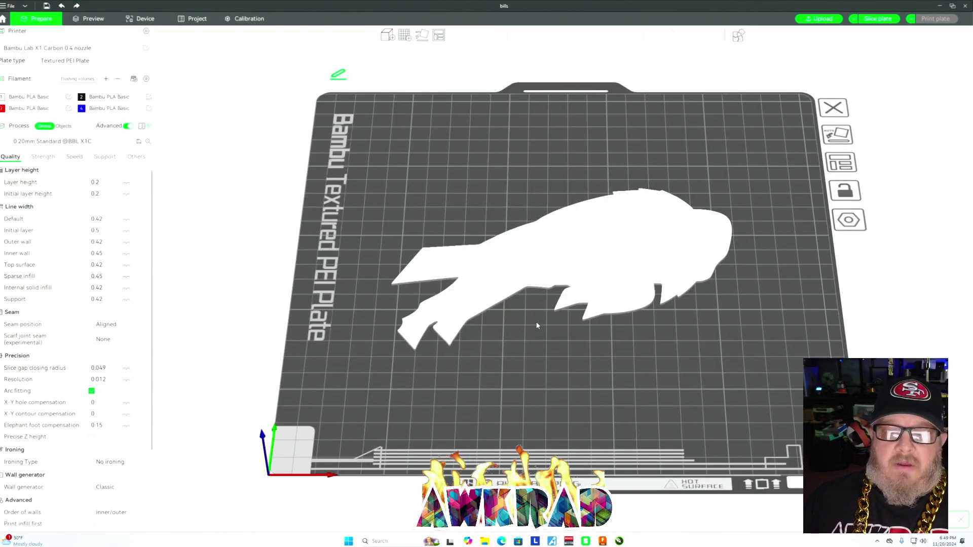
right_drag(677, 354, 595, 364)
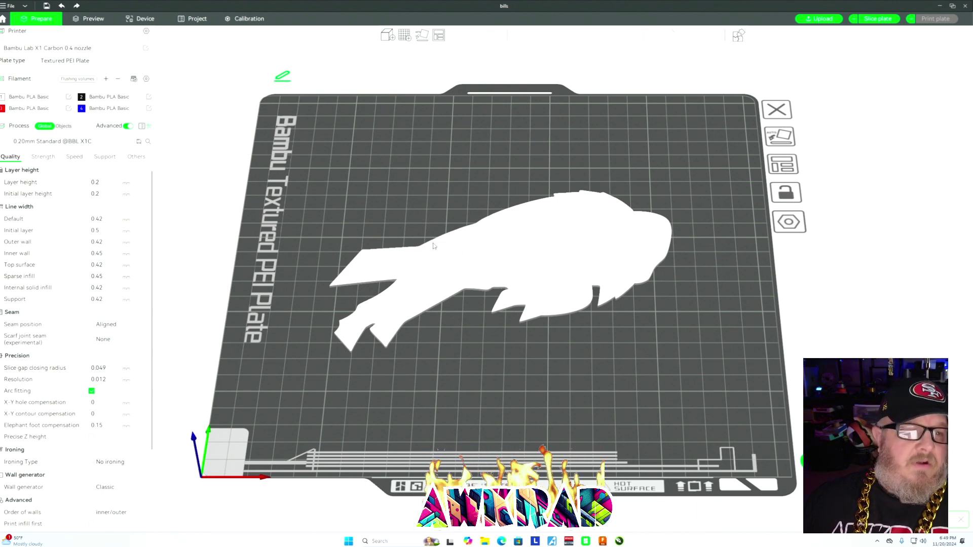
Colour-paint the logo body by filling the buffalo's body and its two separate leg areas with blue filament 4
click(63, 126)
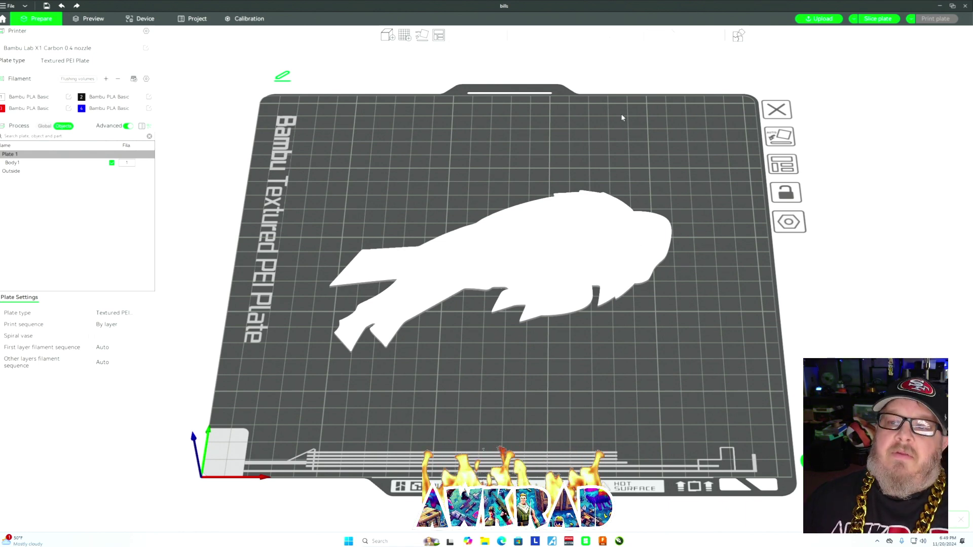
click(592, 205)
click(675, 37)
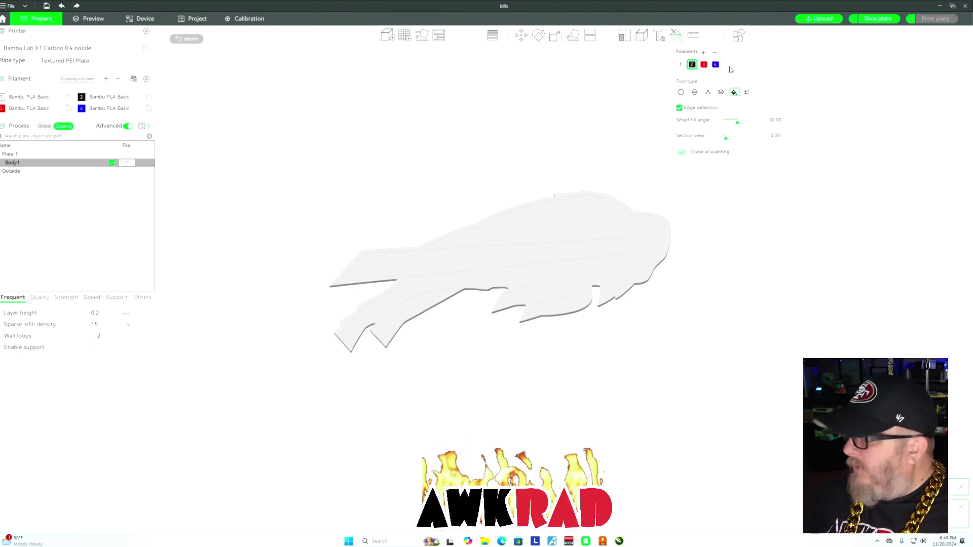
click(681, 65)
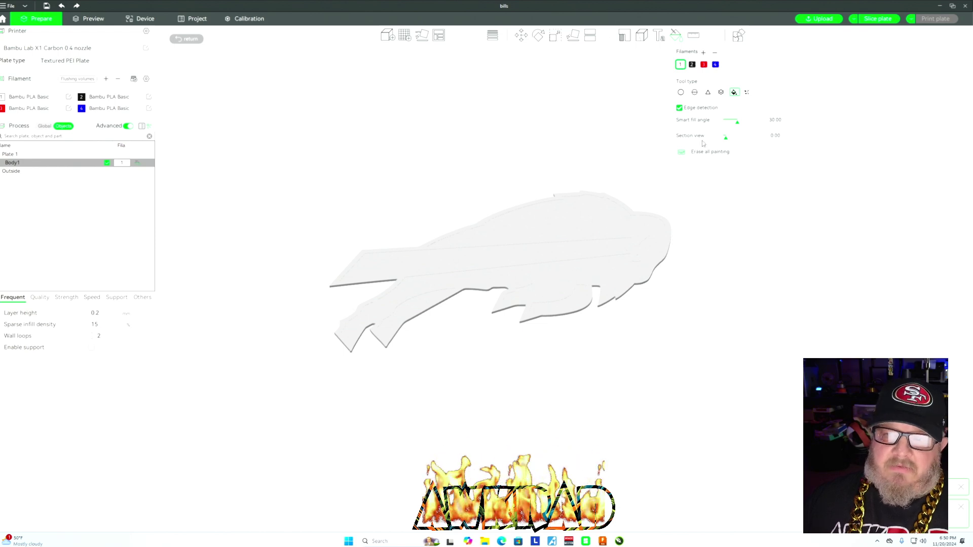
click(715, 64)
click(552, 213)
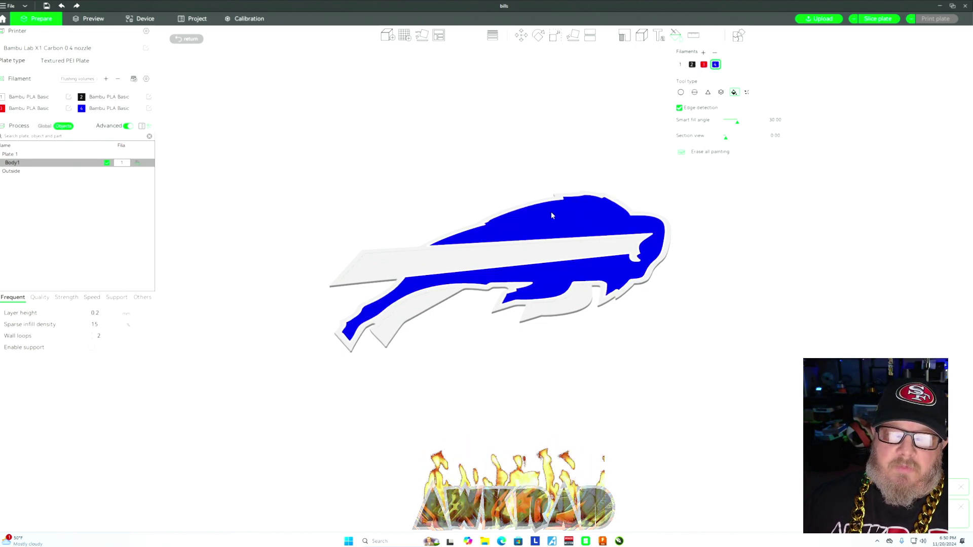
click(566, 306)
click(452, 311)
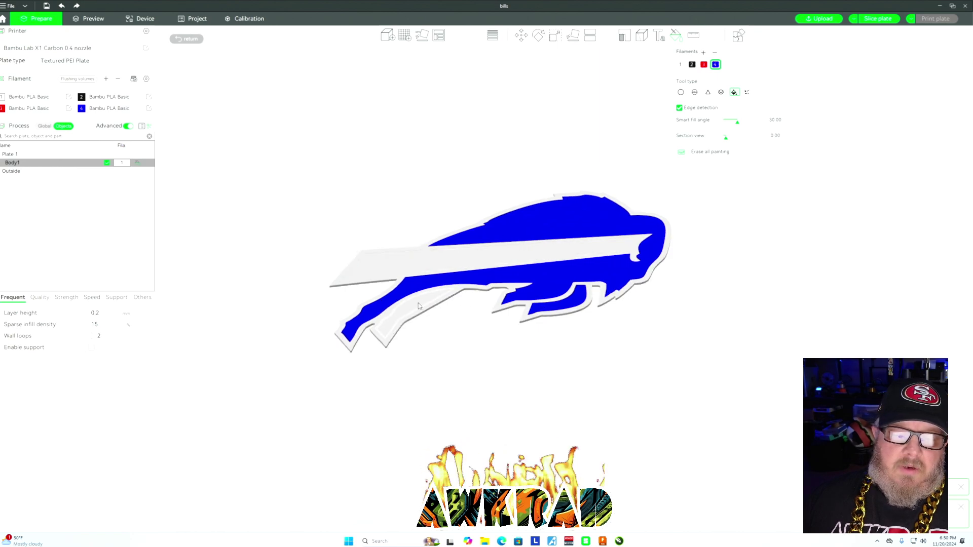
Fill the long stripe across the buffalo with red filament 3 and check the painted top face
click(703, 65)
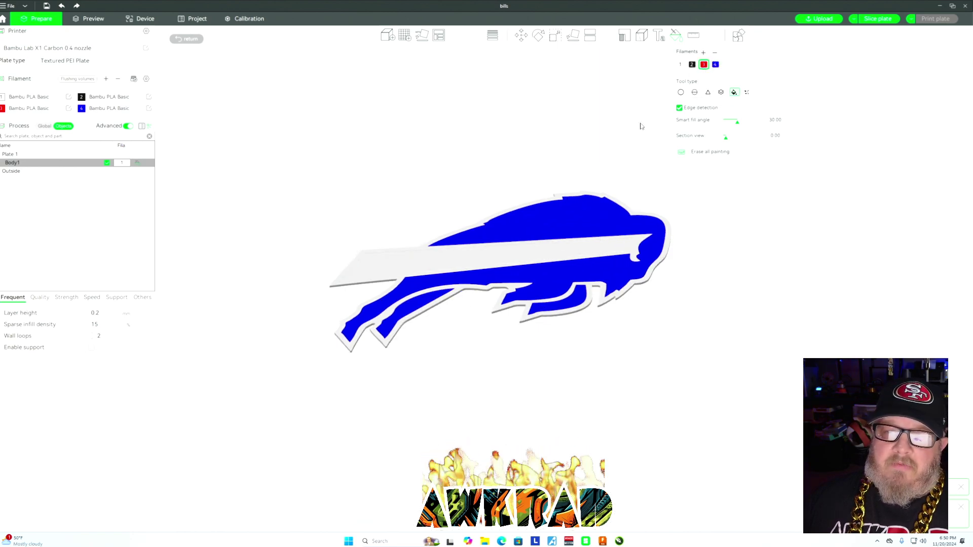
click(519, 257)
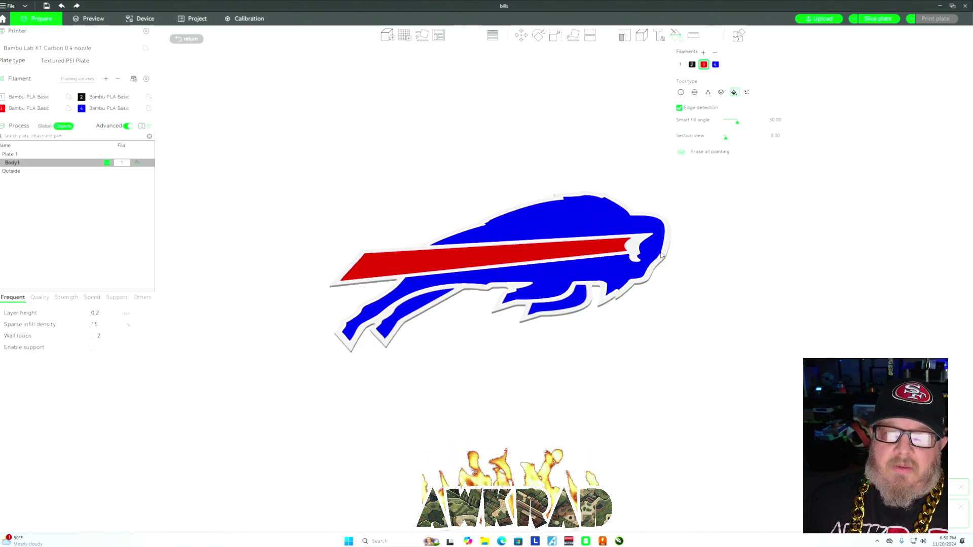
scroll(541, 218, up, 5)
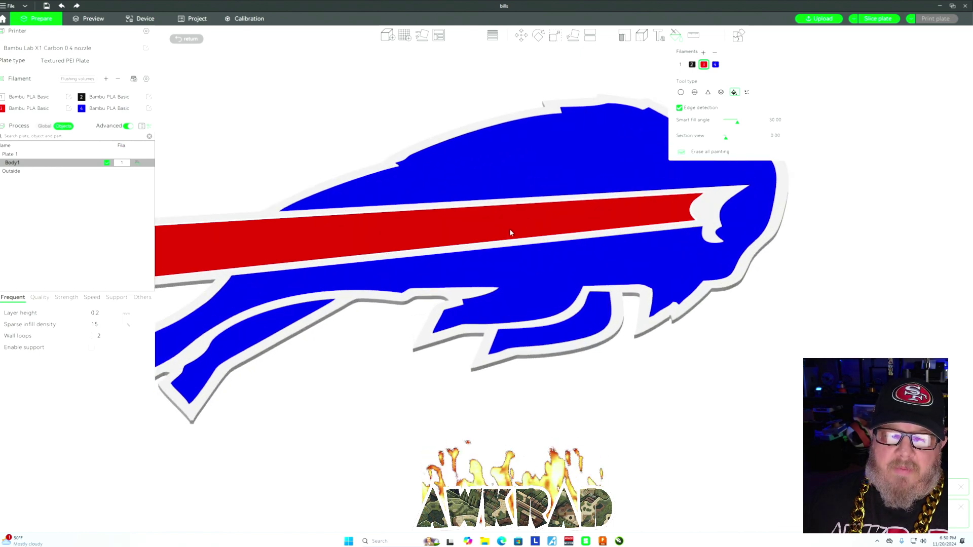
scroll(593, 278, down, 4)
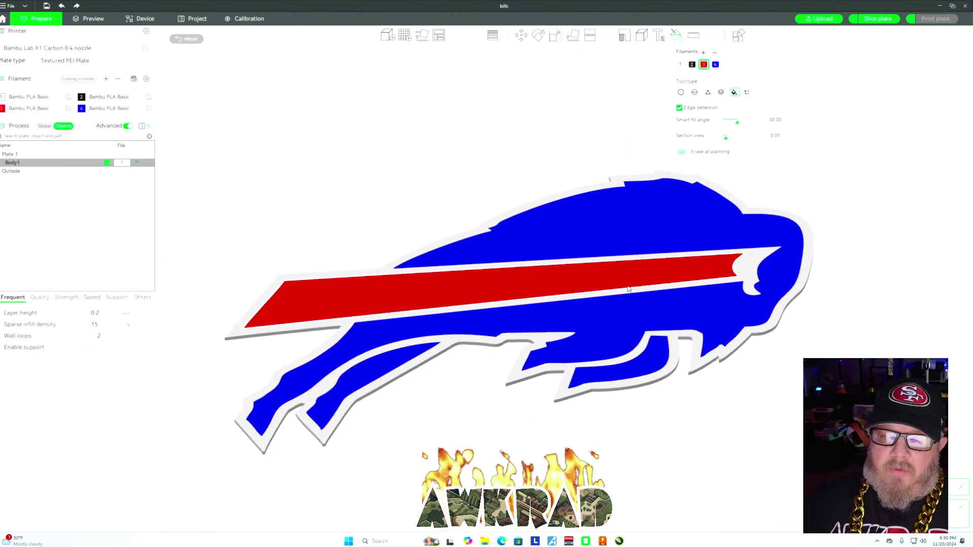
scroll(628, 289, down, 3)
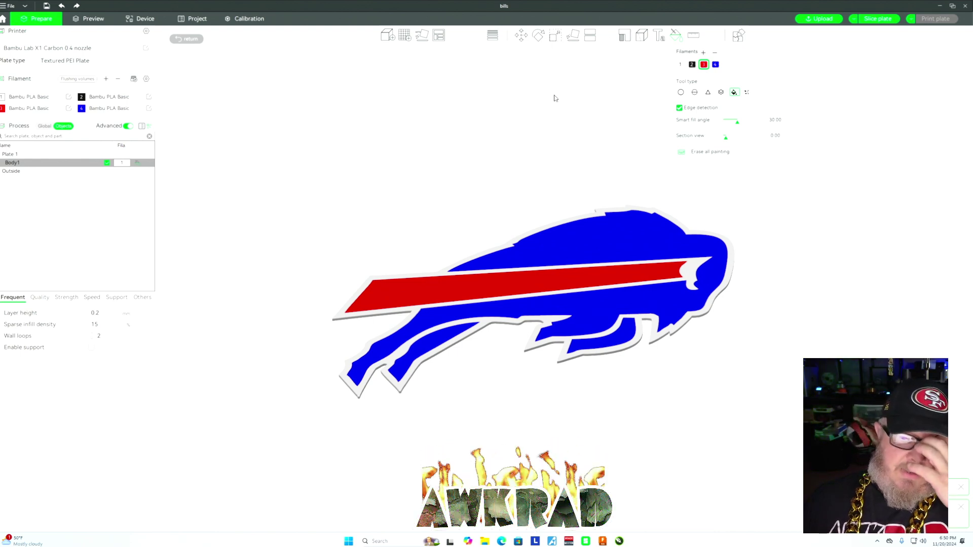
Rotate the logo body 180° about the Y axis so its painted face lies on the build plate
click(539, 36)
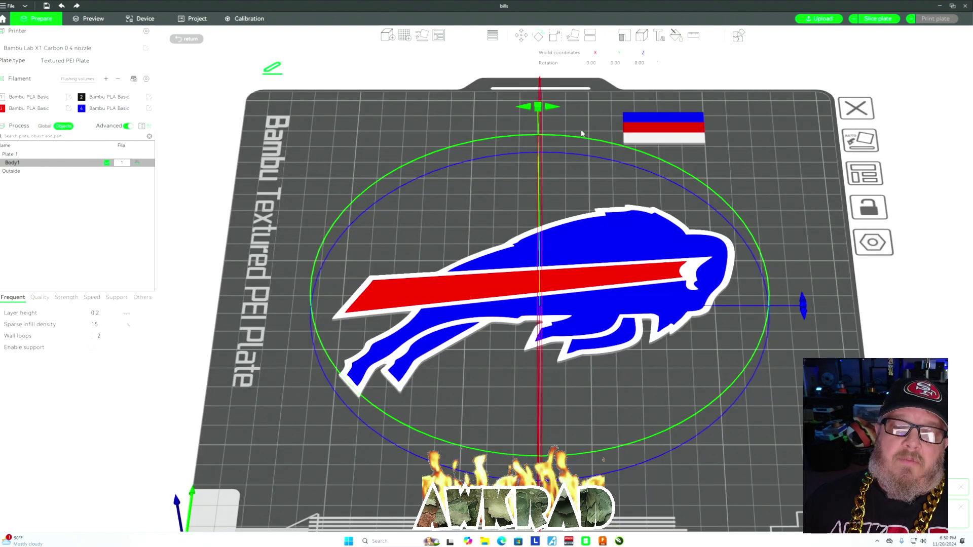
click(623, 65)
text(180)
key(Return)
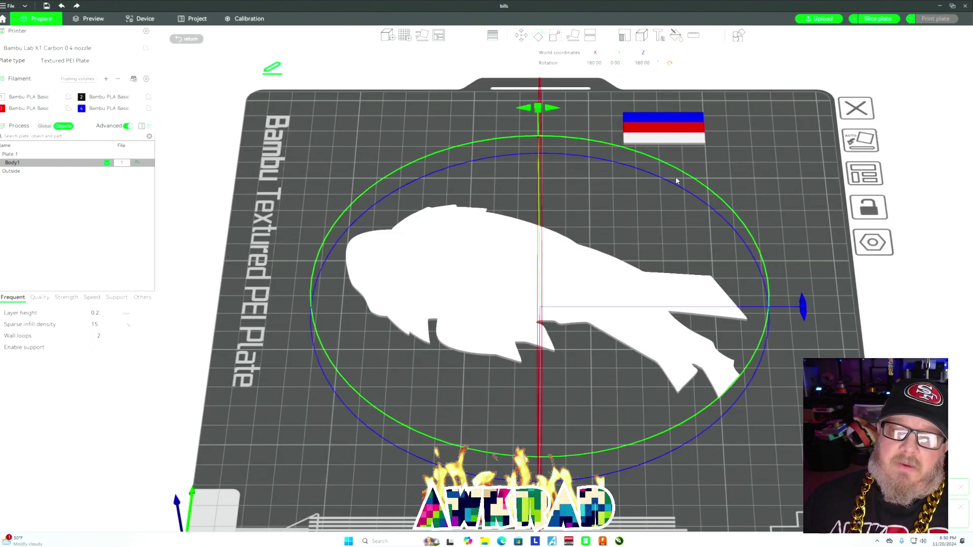
click(746, 219)
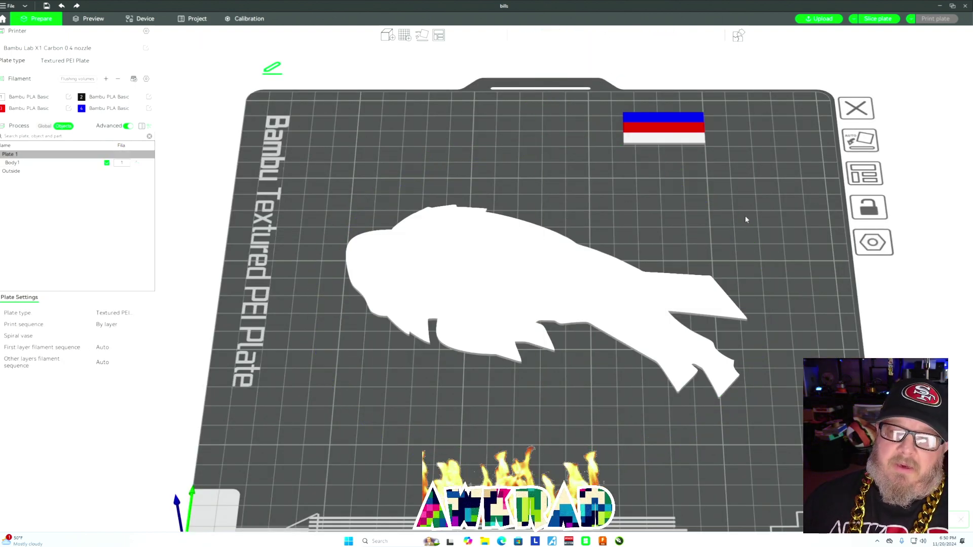
Check from a low angle how the flipped logo sits on the plate, and slice the plate
click(528, 314)
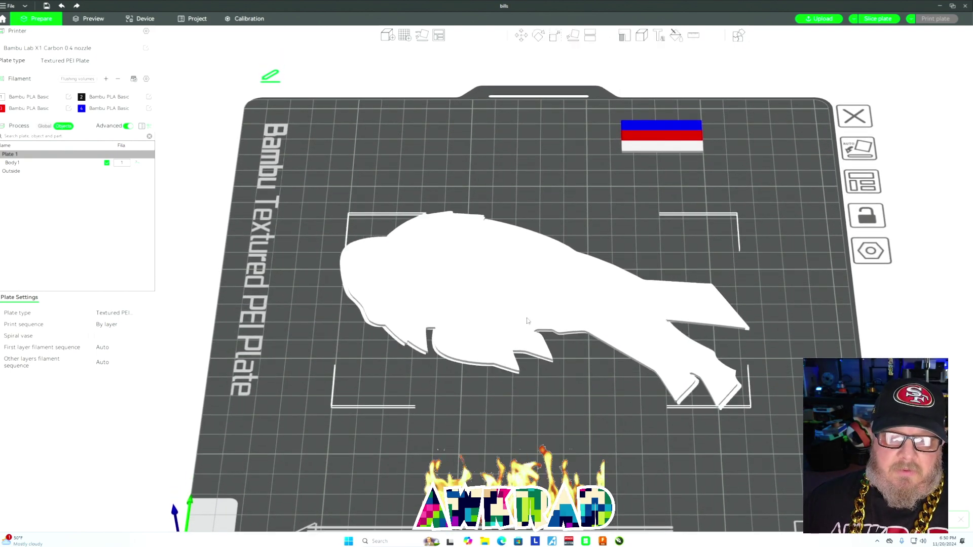
drag(527, 321, 600, 384)
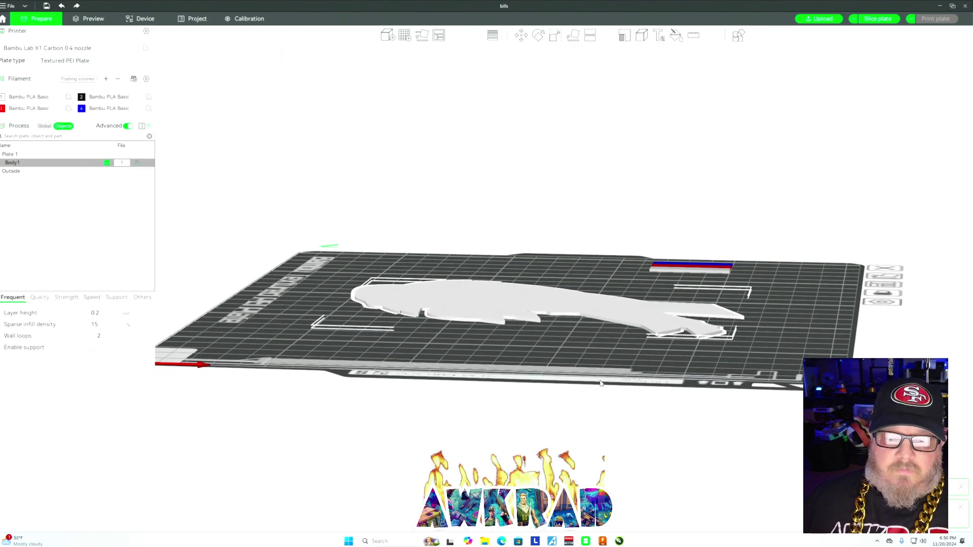
click(885, 19)
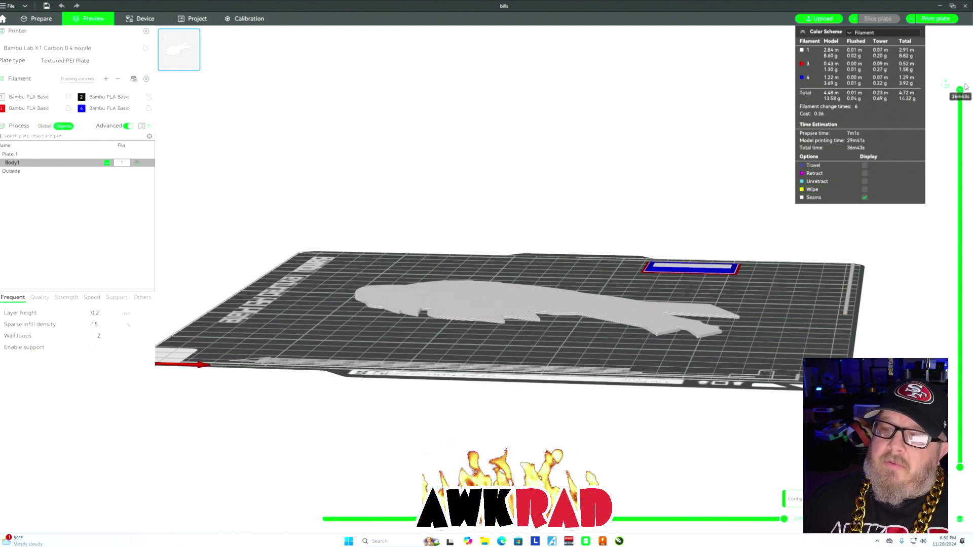
Examine the sliced logo layer by layer, from the top down to the first layer and back up, for its colour areas
drag(959, 91, 958, 213)
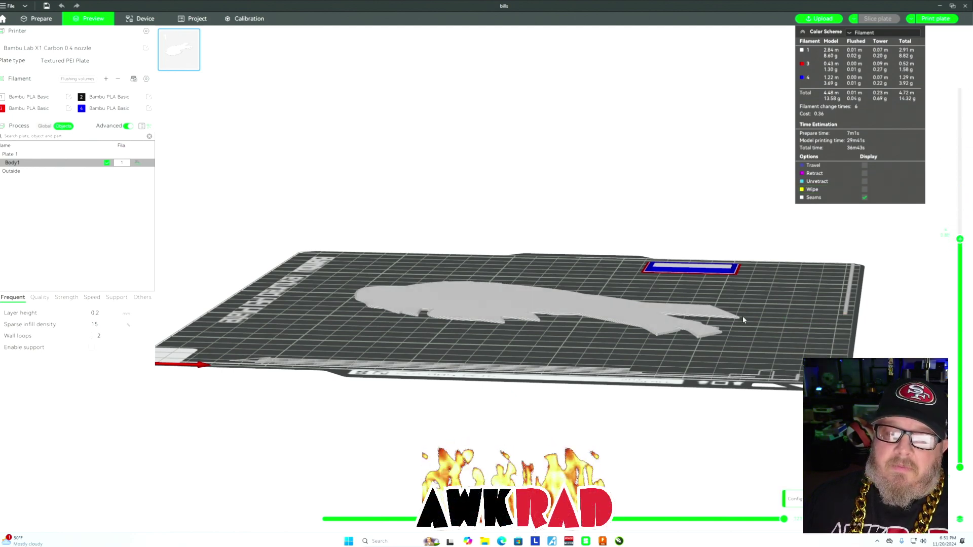
drag(759, 305, 756, 318)
scroll(756, 318, up, 3)
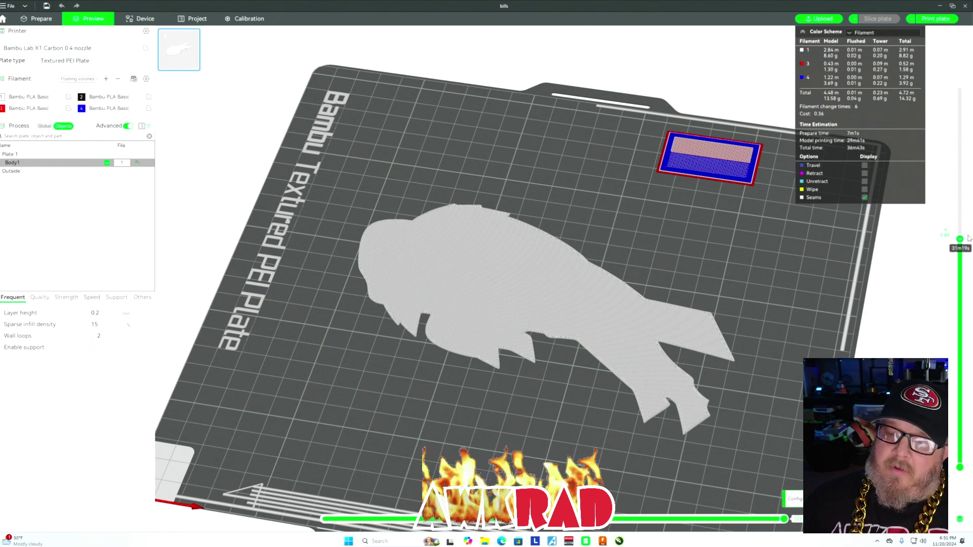
drag(959, 239, 959, 286)
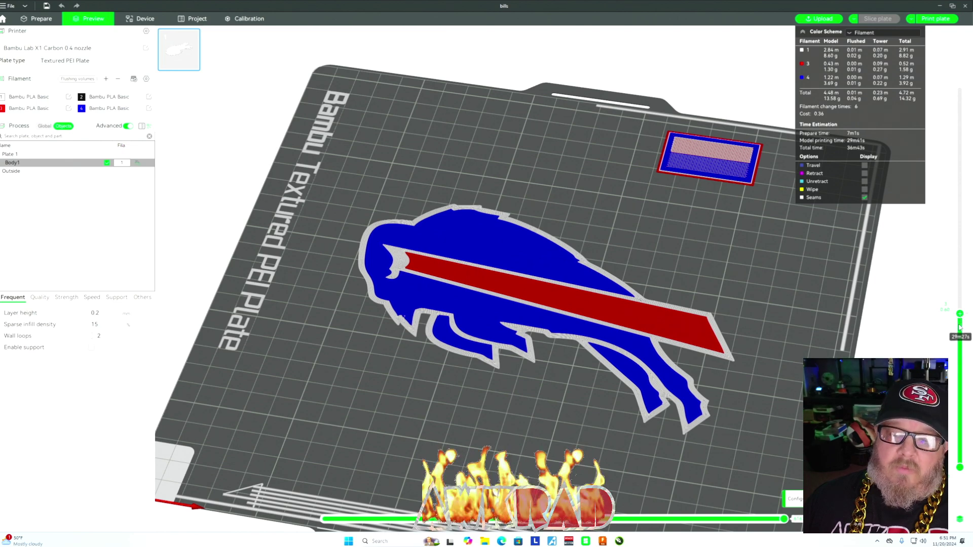
drag(959, 341, 961, 362)
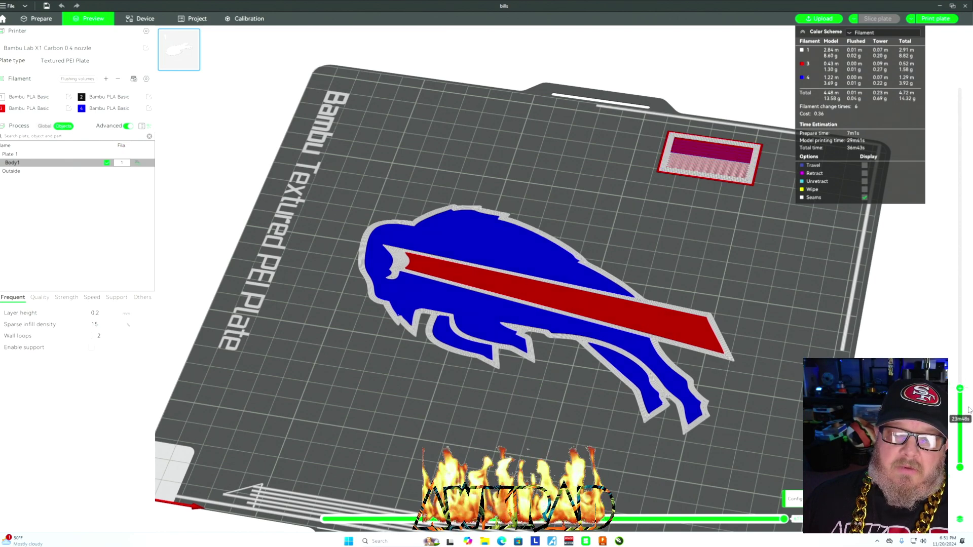
drag(969, 410, 971, 430)
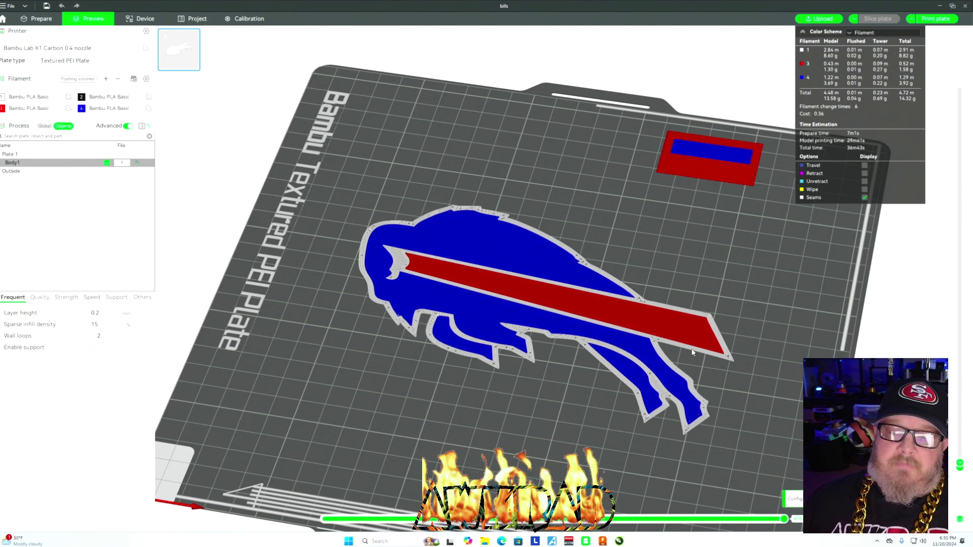
scroll(692, 352, up, 5)
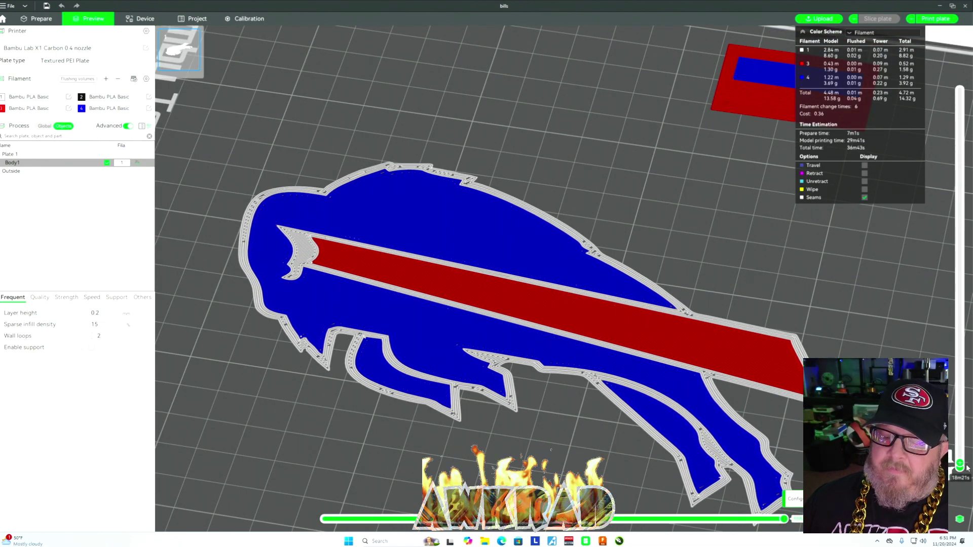
drag(959, 460, 959, 89)
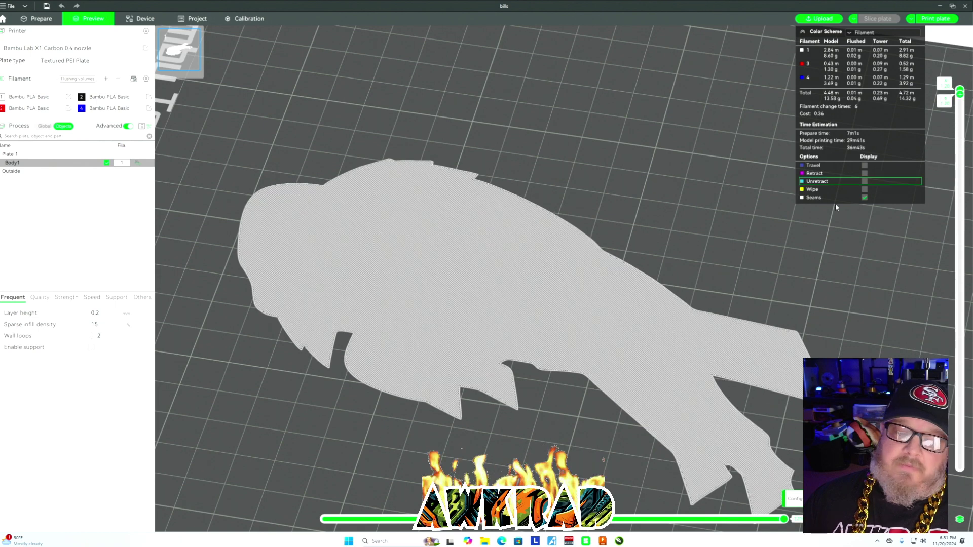